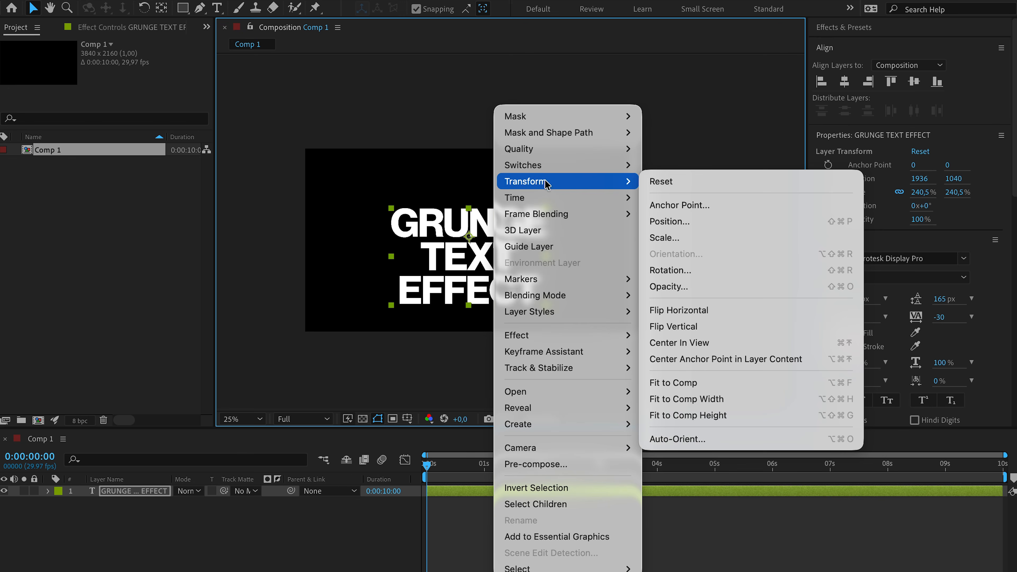
Step: Centre the anchor point in the GRUNGE TEXT EFFECT layer's content and align the layer to the composition's vertical centre
{"action": "left_click", "coordinate": [716, 362]}
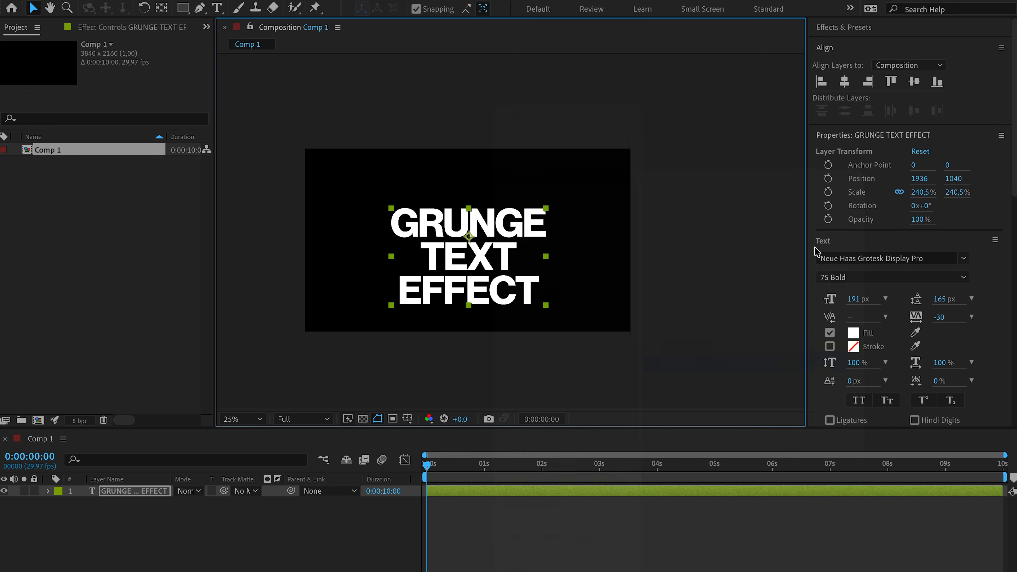
{"action": "left_click", "coordinate": [914, 81]}
{"action": "left_click", "coordinate": [692, 220]}
Step: Pre-compose the text layer as "Text Comp.", moving all attributes into the new composition
{"action": "right_click", "coordinate": [145, 491]}
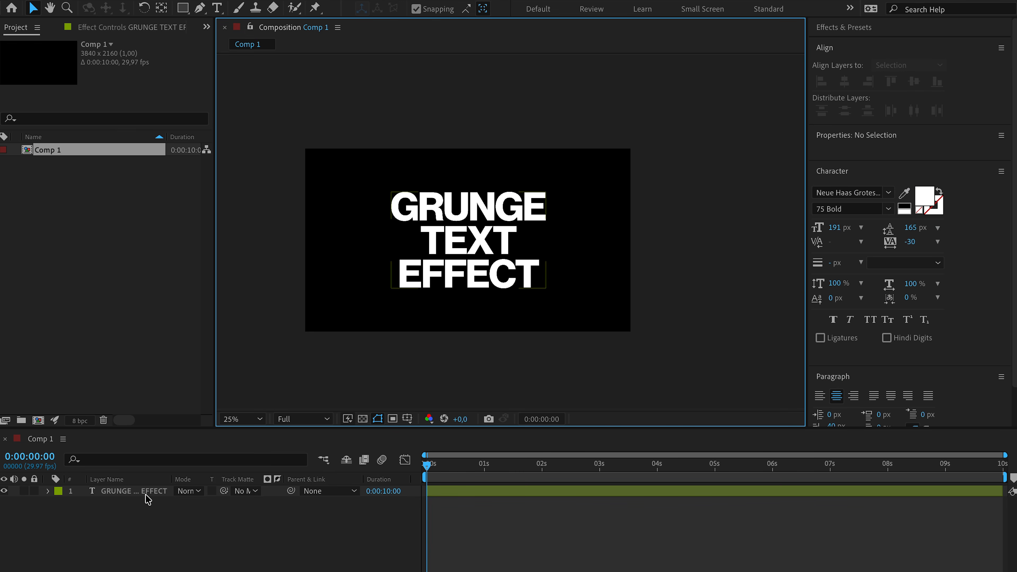
{"action": "left_click", "coordinate": [168, 480]}
{"action": "type", "text": "Text Comp"}
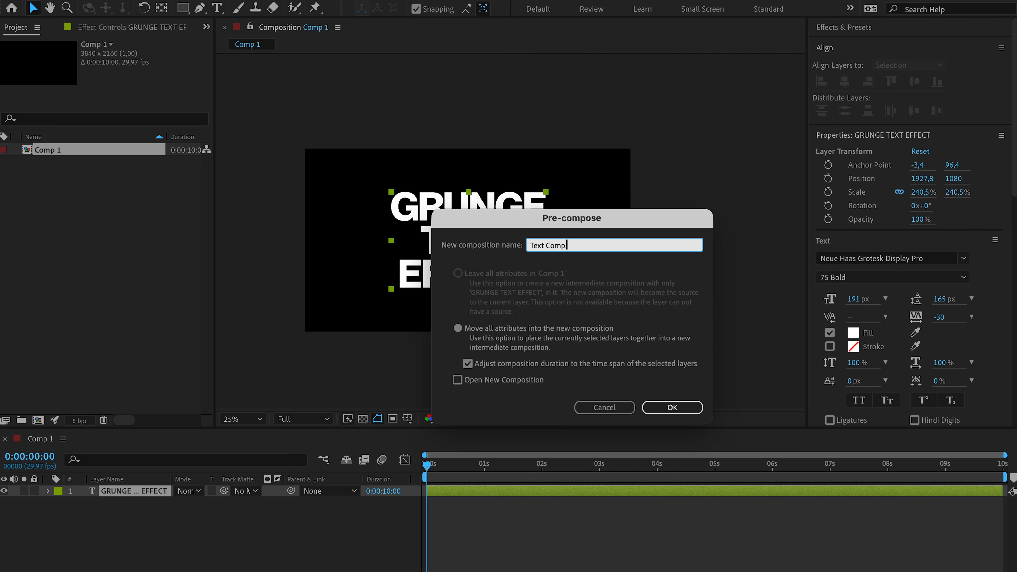
{"action": "key", "text": "Return"}
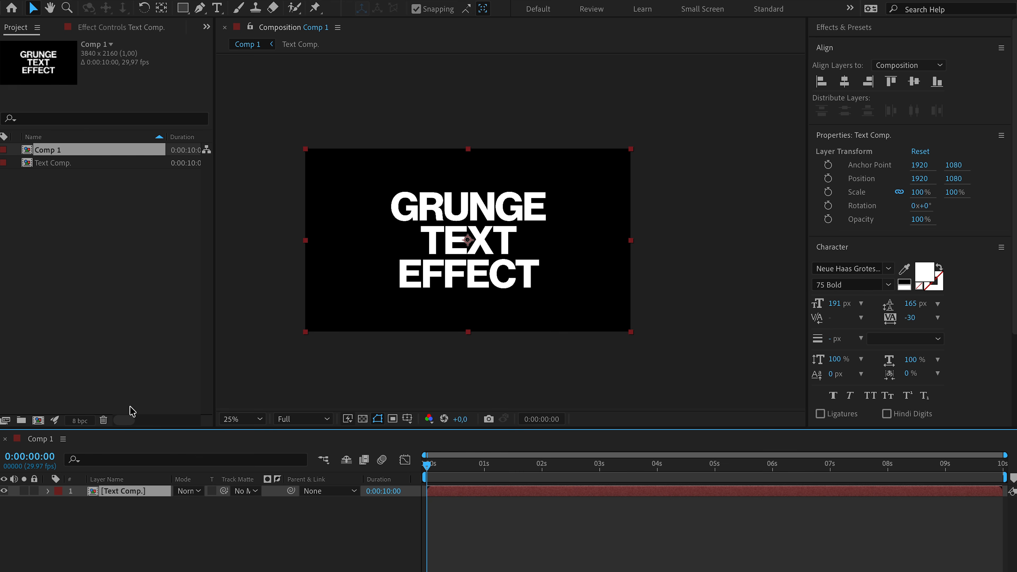
Step: Rename Comp 1 as MAIN
{"action": "left_click", "coordinate": [158, 519]}
{"action": "left_click", "coordinate": [112, 187]}
{"action": "key", "text": "Return"}
{"action": "key", "text": "Return"}
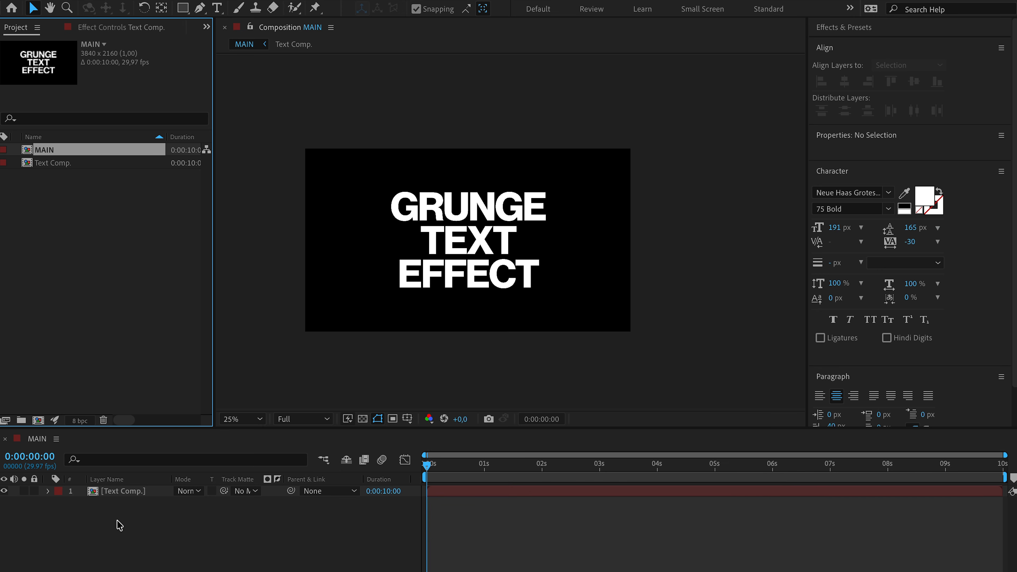
Step: Create an adjustment layer above the text composition and name it Glow
{"action": "right_click", "coordinate": [120, 525]}
{"action": "mouse_move", "coordinate": [172, 396]}
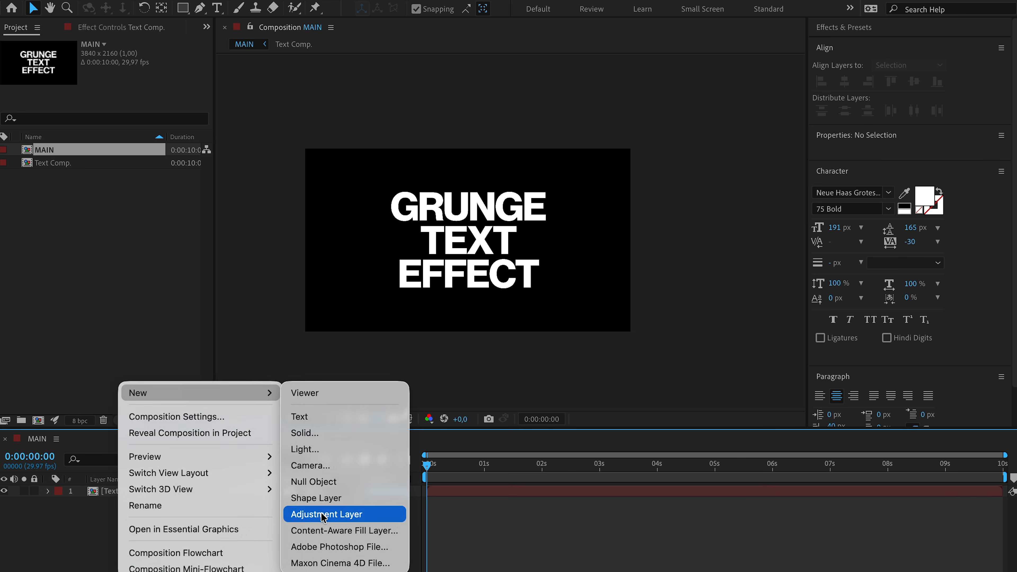
{"action": "left_click", "coordinate": [323, 514]}
{"action": "key", "text": "Return"}
{"action": "type", "text": "Glow"}
{"action": "key", "text": "Return"}
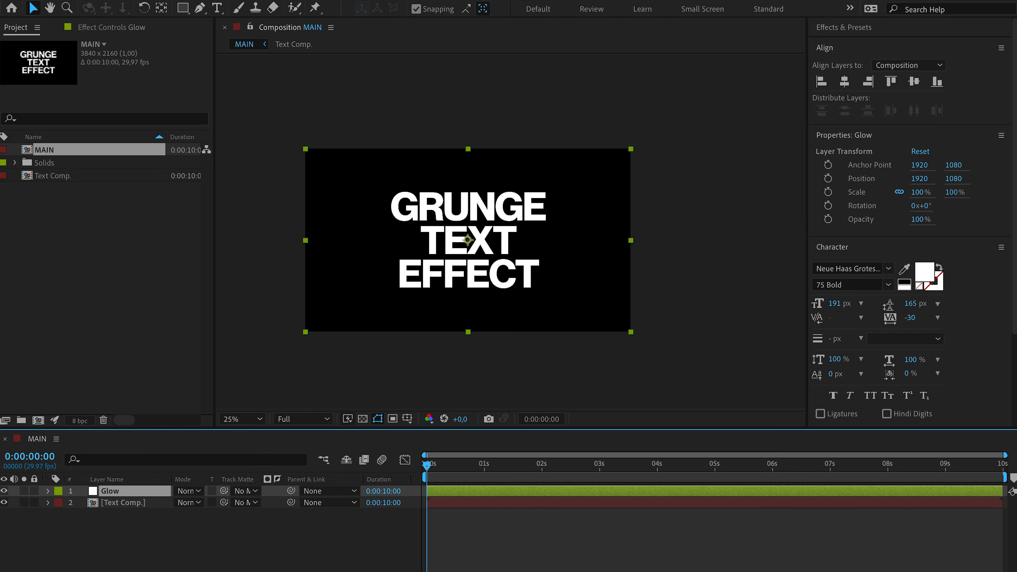
Step: Apply the Glow effect to the adjustment layer and set its Glow Threshold to 10%
{"action": "key", "text": "ctrl+space"}
{"action": "type", "text": "glow"}
{"action": "key", "text": "Return"}
{"action": "left_click", "coordinate": [123, 80]}
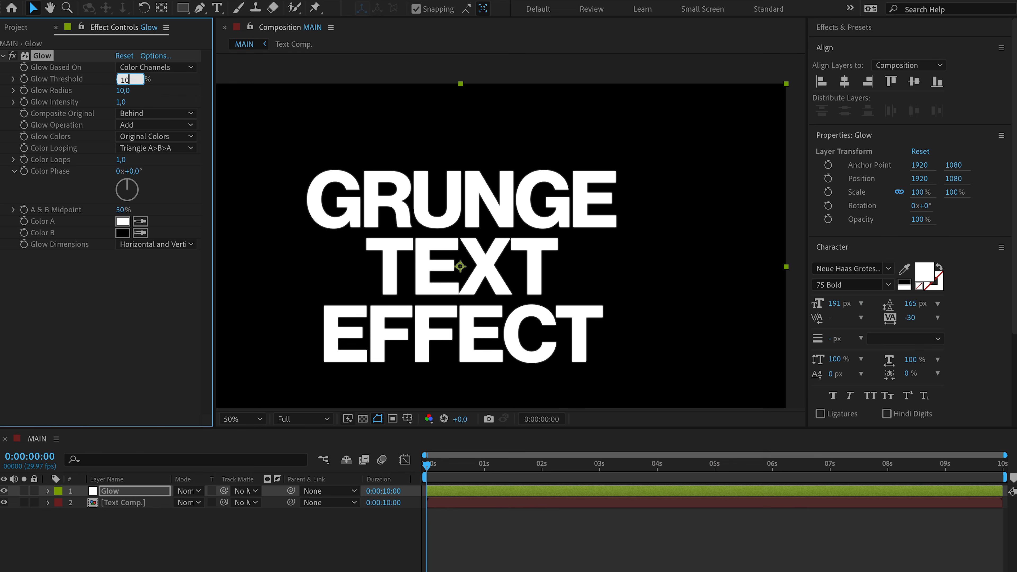
{"action": "key", "text": "Return"}
Step: Set the Glow effect's radius to 30 and its intensity to 2, and collapse its settings
{"action": "left_click", "coordinate": [123, 91]}
{"action": "type", "text": "3"}
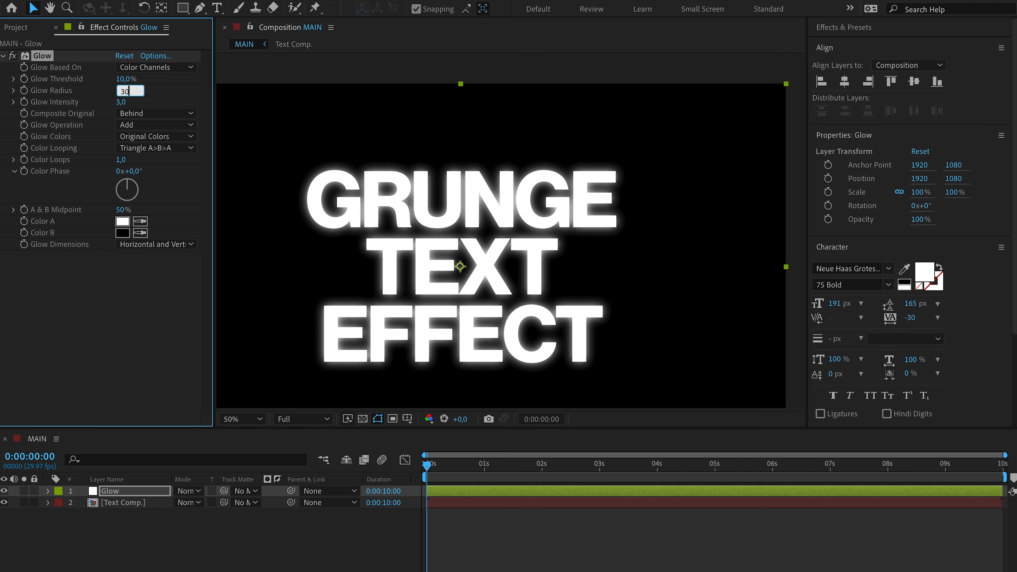
{"action": "type", "text": "0"}
{"action": "key", "text": "Return"}
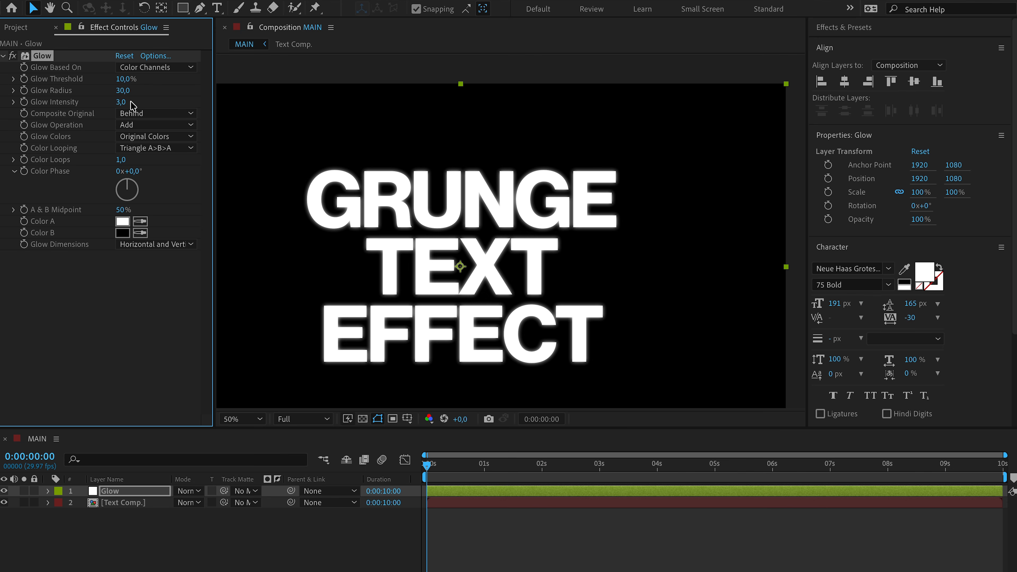
{"action": "left_click_drag", "start_coordinate": [121, 103], "coordinate": [116, 103]}
{"action": "left_click", "coordinate": [4, 56]}
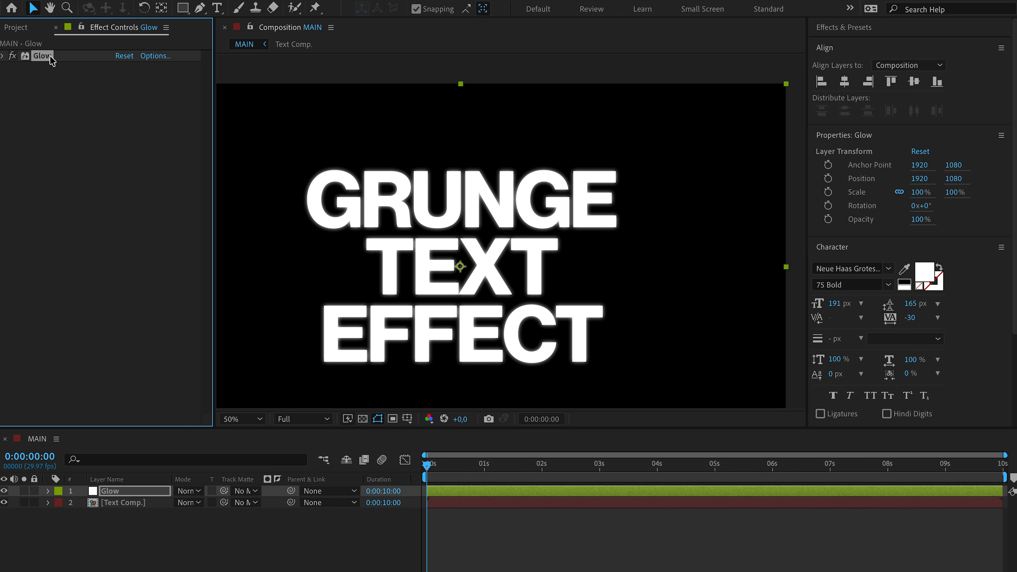
Step: Duplicate the Glow effect and set the copy's Glow Threshold to 90%
{"action": "key", "text": "ctrl+d"}
{"action": "left_click", "coordinate": [124, 90]}
{"action": "type", "text": "90"}
{"action": "key", "text": "Return"}
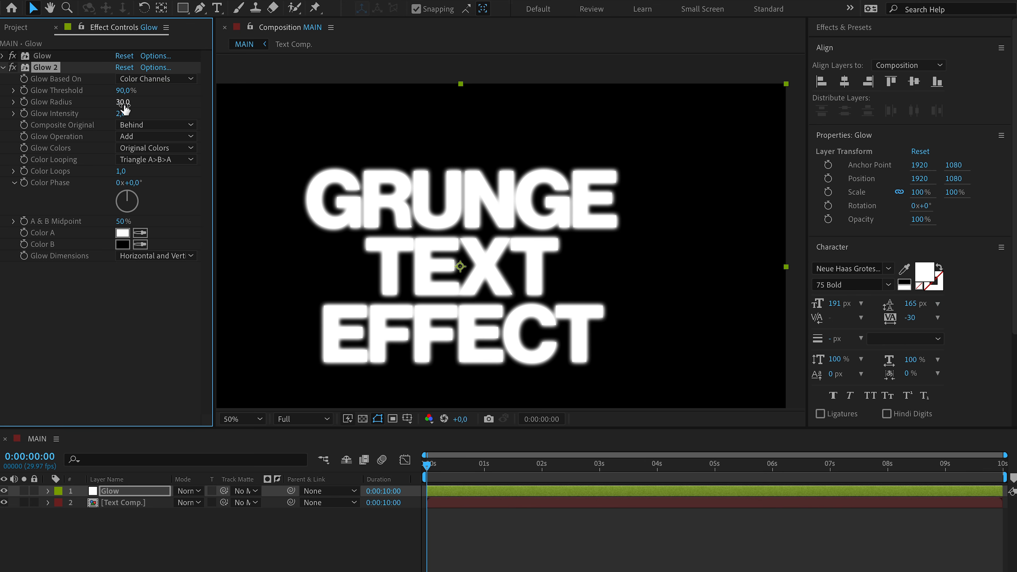
Step: Set the second Glow effect's radius to 50 and its intensity to 0,5, and collapse its settings
{"action": "left_click", "coordinate": [121, 100]}
{"action": "type", "text": "50"}
{"action": "key", "text": "Return"}
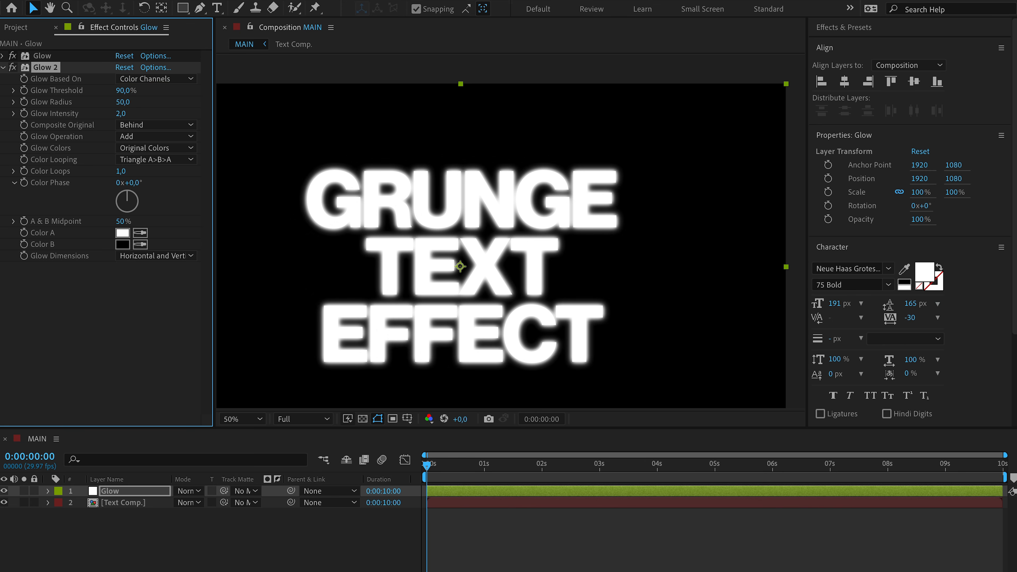
{"action": "left_click", "coordinate": [121, 114]}
{"action": "type", "text": "2"}
{"action": "type", "text": "0,5"}
{"action": "key", "text": "Return"}
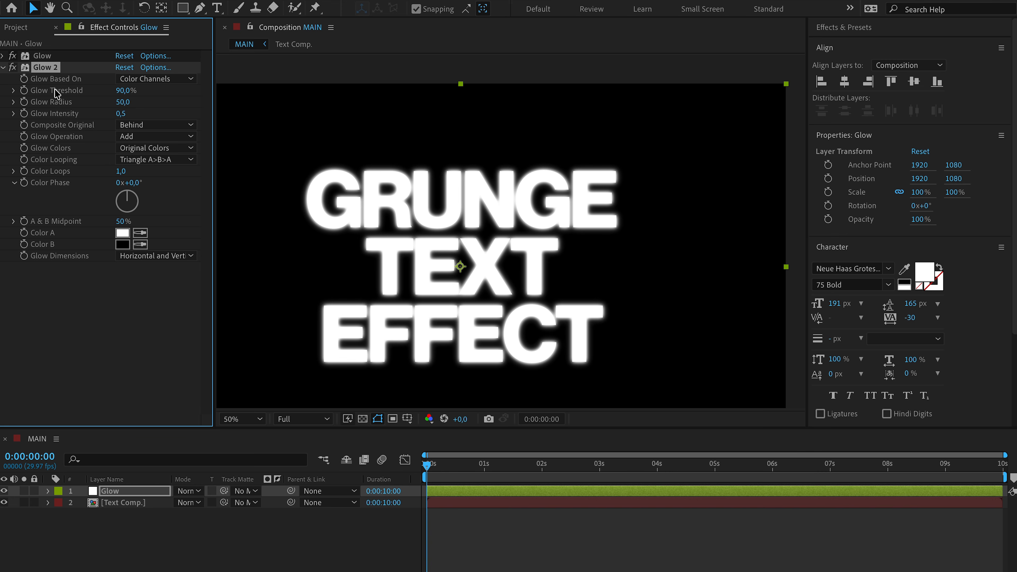
{"action": "left_click", "coordinate": [3, 68]}
Step: Duplicate the second Glow effect and set the new copy's Glow Threshold to 100%
{"action": "key", "text": "ctrl+d"}
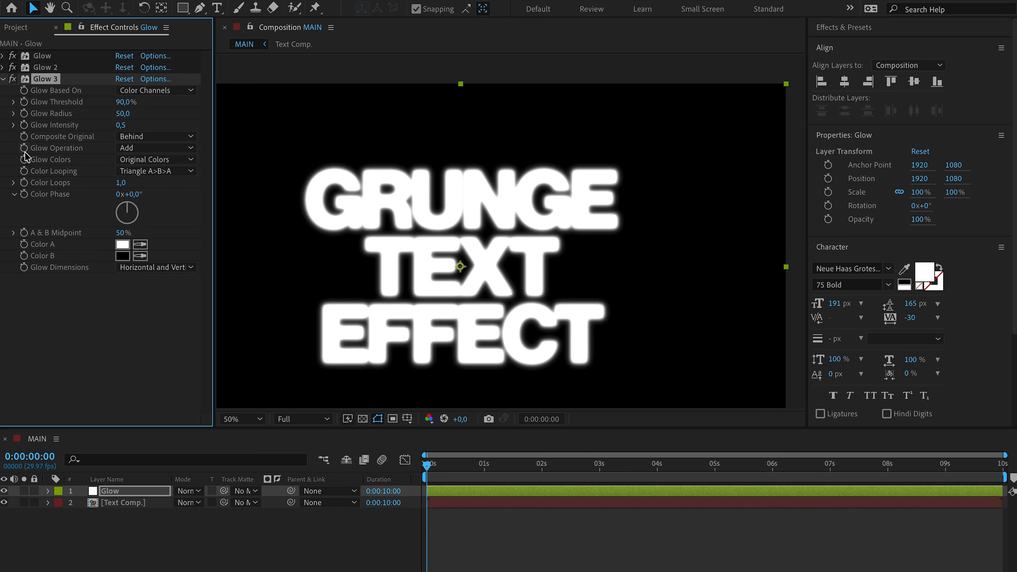
{"action": "left_click", "coordinate": [126, 101]}
{"action": "type", "text": "100"}
{"action": "key", "text": "Return"}
Step: Set the third Glow effect's radius to 200 and its intensity to 1, and collapse its settings
{"action": "left_click", "coordinate": [122, 114]}
{"action": "type", "text": "200"}
{"action": "key", "text": "Return"}
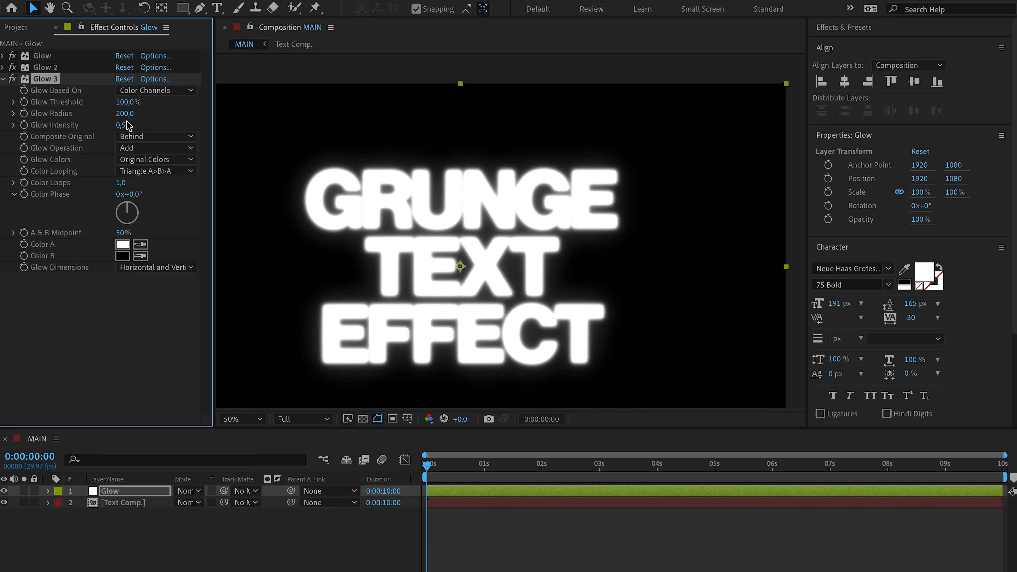
{"action": "left_click", "coordinate": [122, 125]}
{"action": "type", "text": "1"}
{"action": "key", "text": "Return"}
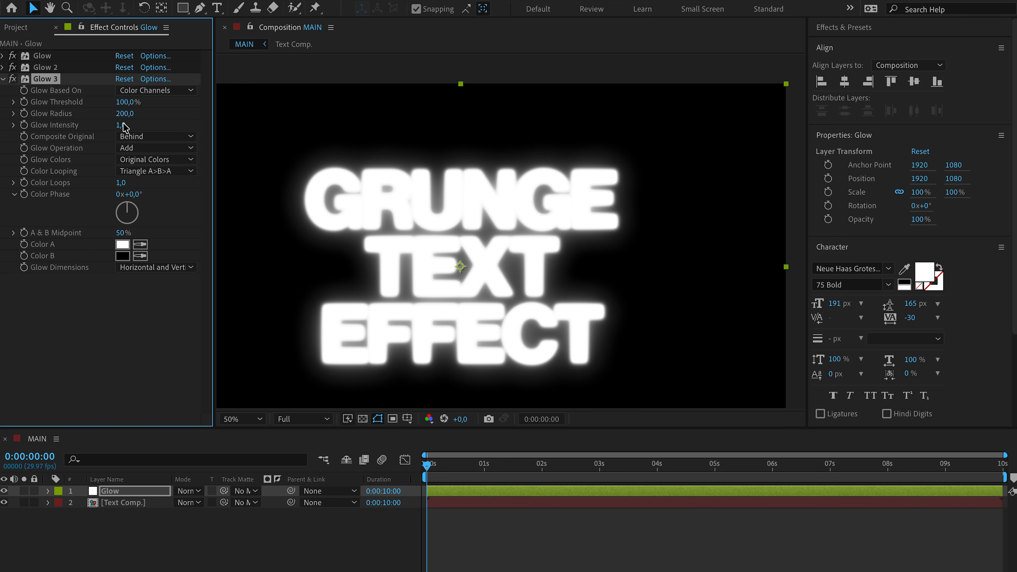
{"action": "left_click", "coordinate": [3, 79]}
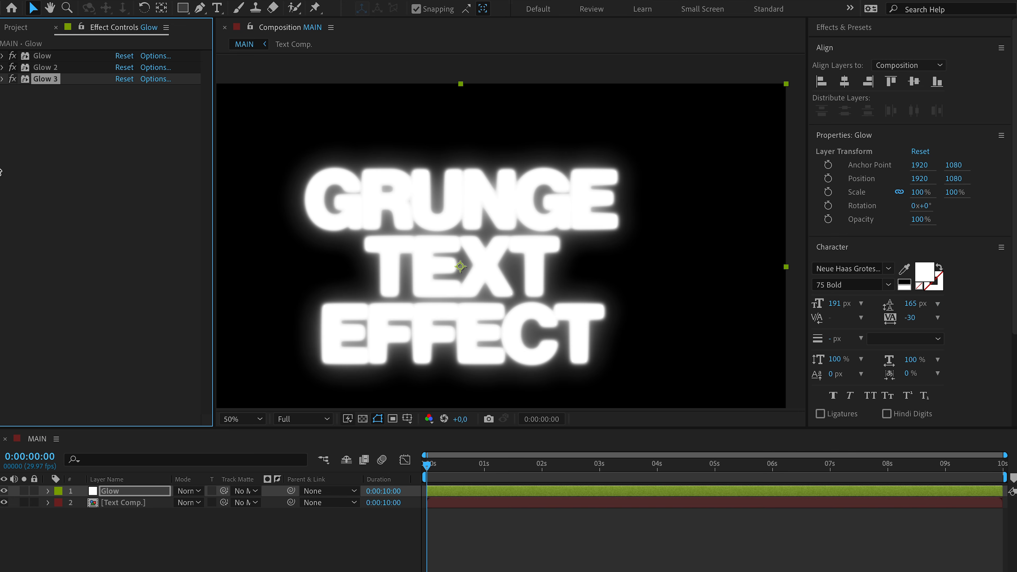
Step: Add a Fast Box Blur to the Glow adjustment layer with a Blur Radius of 5
{"action": "key", "text": "ctrl+space"}
{"action": "type", "text": "fast"}
{"action": "key", "text": "Return"}
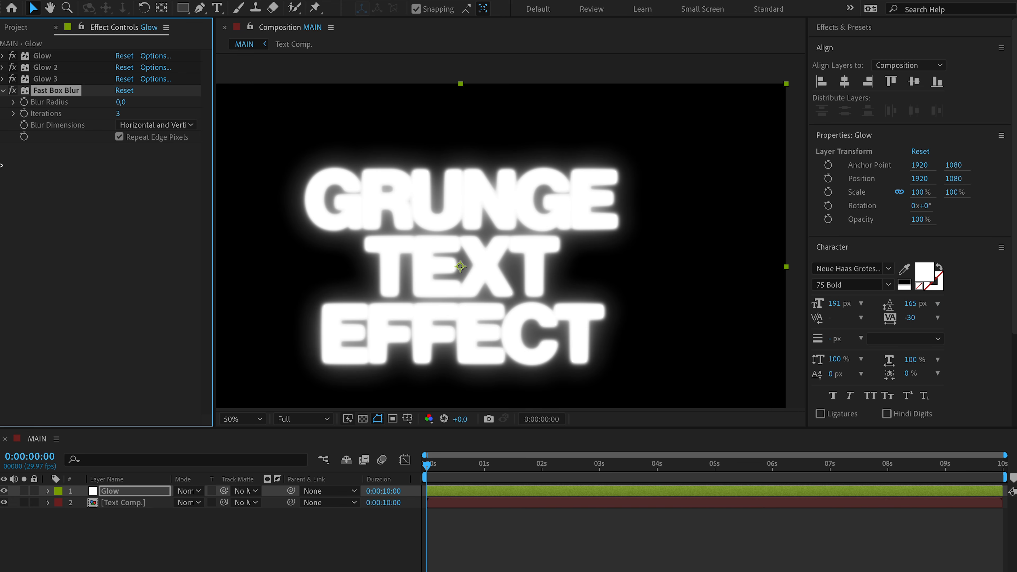
{"action": "left_click", "coordinate": [120, 102]}
{"action": "type", "text": "5"}
{"action": "key", "text": "Return"}
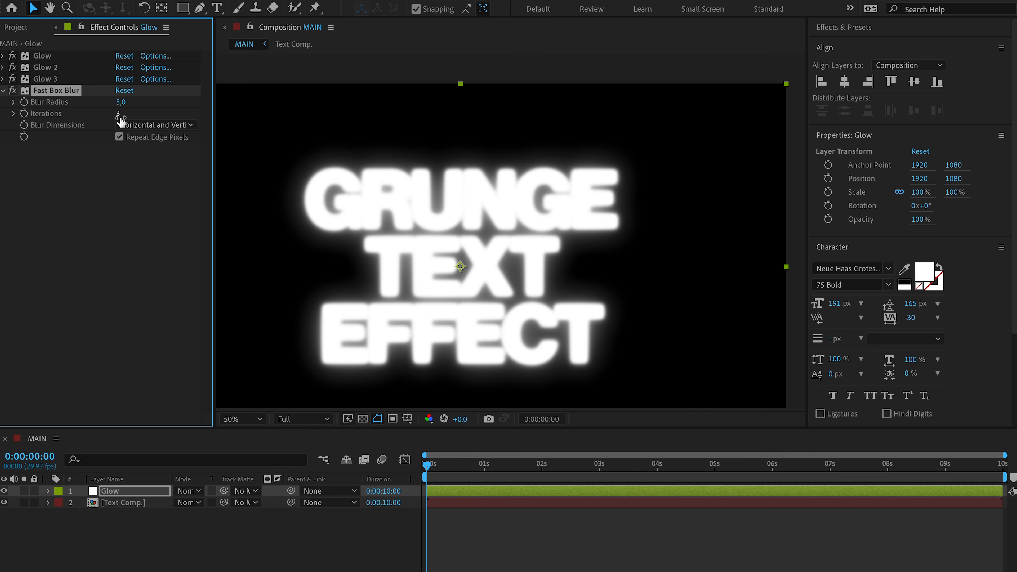
{"action": "left_click", "coordinate": [4, 90]}
Step: Add a Tritone effect to the Glow adjustment layer and set its midtones to the blue 3D9CF3
{"action": "key", "text": "ctrl+space"}
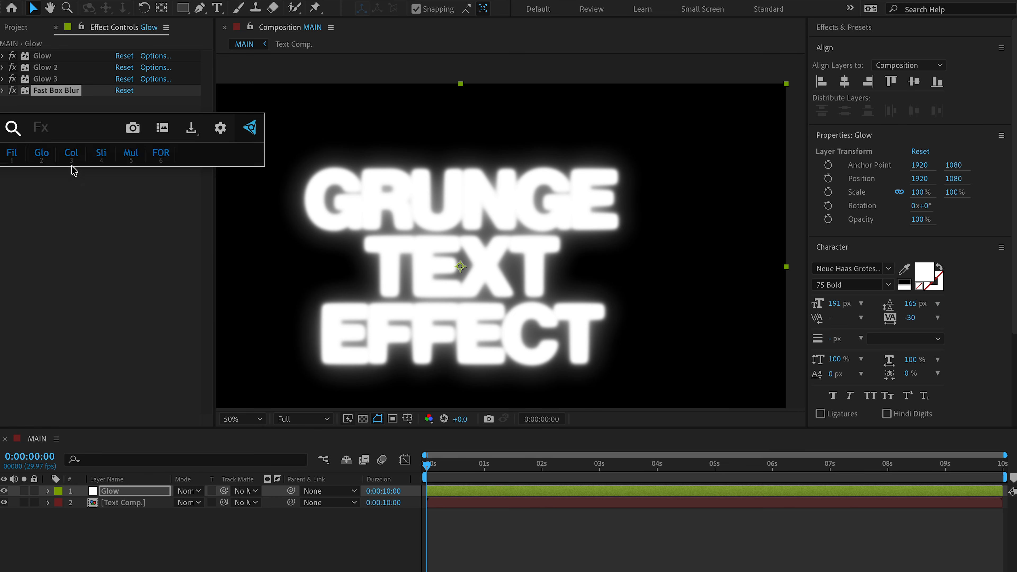
{"action": "type", "text": "tri"}
{"action": "key", "text": "Return"}
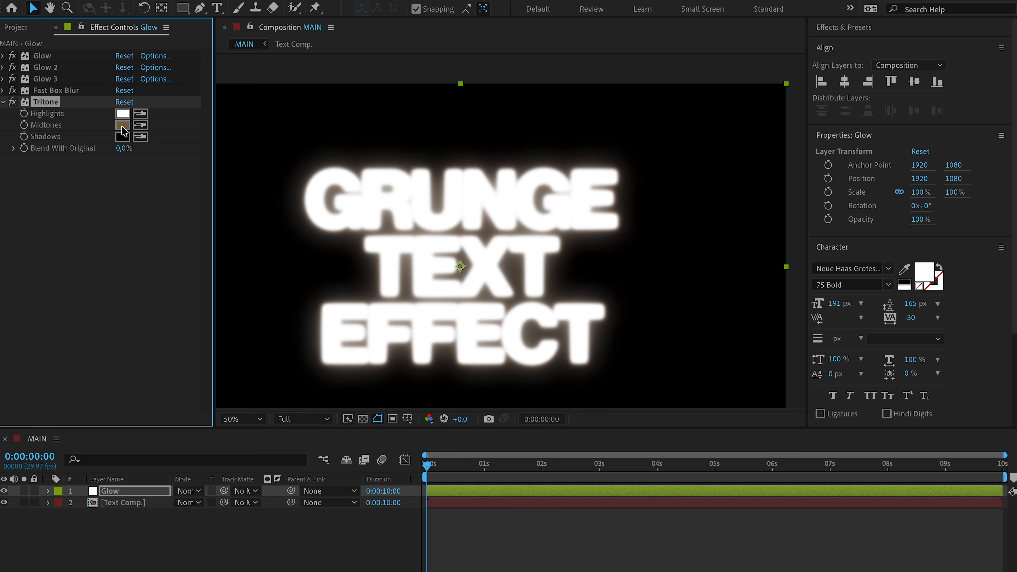
{"action": "left_click", "coordinate": [124, 128]}
{"action": "left_click_drag", "start_coordinate": [549, 505], "coordinate": [552, 480]}
{"action": "left_click_drag", "start_coordinate": [452, 421], "coordinate": [491, 412]}
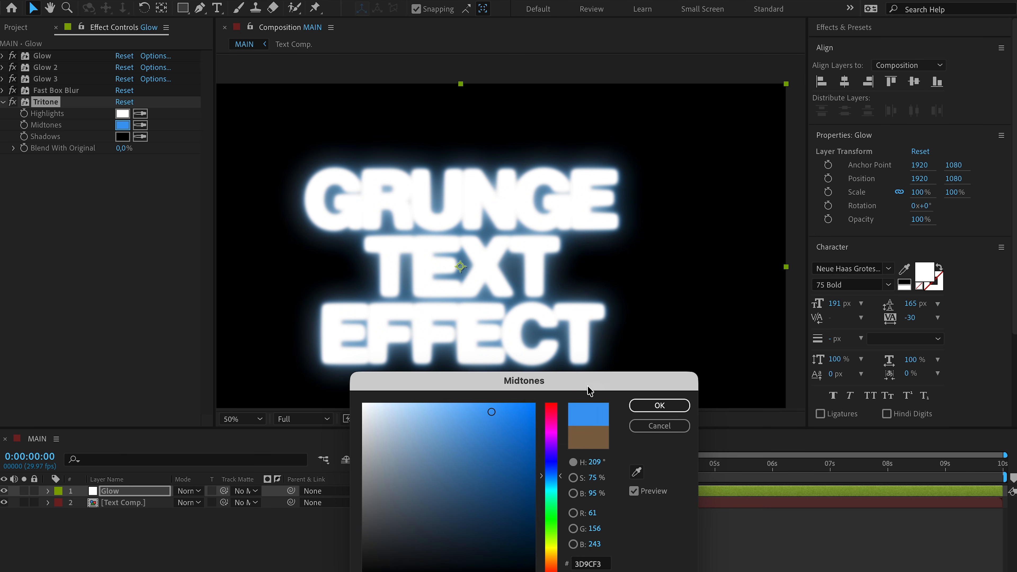
{"action": "left_click_drag", "start_coordinate": [587, 385], "coordinate": [597, 149]}
{"action": "left_click", "coordinate": [612, 328]}
{"action": "left_click", "coordinate": [670, 169]}
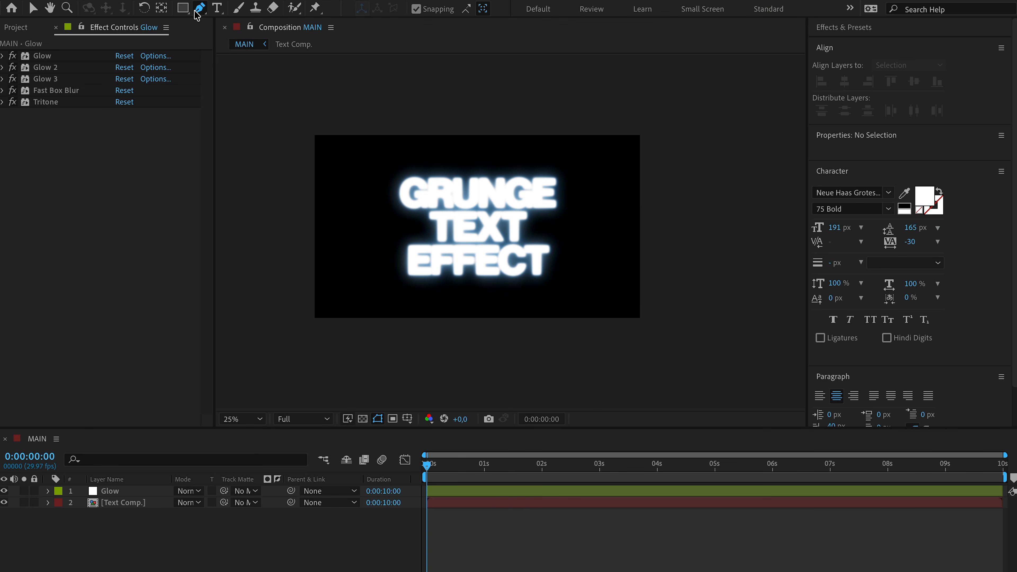
Step: Draw a straight horizontal line across the composition's top edge with the Pen tool and centre it horizontally
{"action": "left_click", "coordinate": [198, 8]}
{"action": "left_click", "coordinate": [310, 138]}
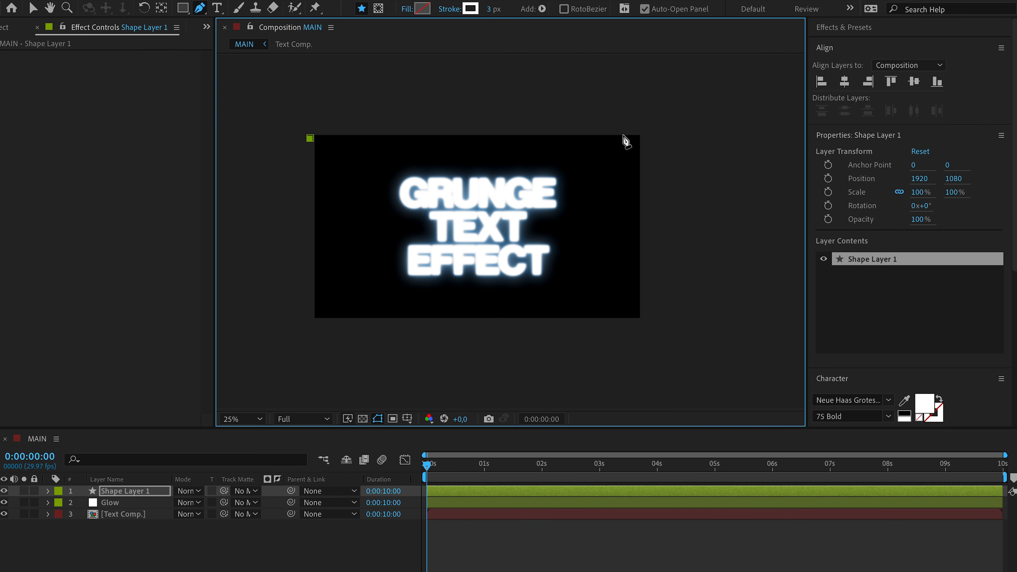
{"action": "left_click", "coordinate": [668, 138]}
{"action": "key", "text": "v"}
{"action": "left_click", "coordinate": [844, 82]}
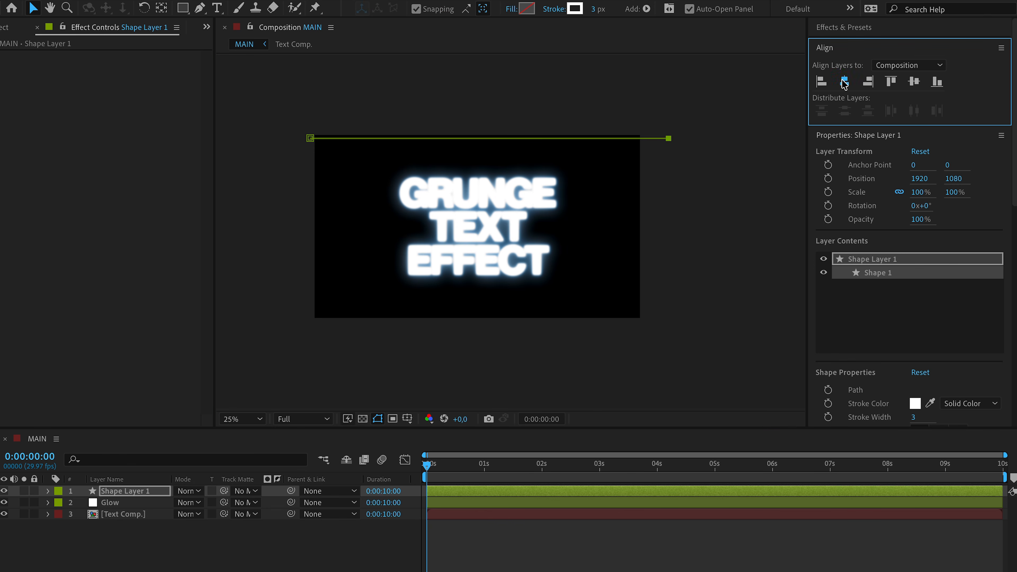
{"action": "scroll", "coordinate": [397, 160], "scroll_direction": "up", "scroll_amount": 2}
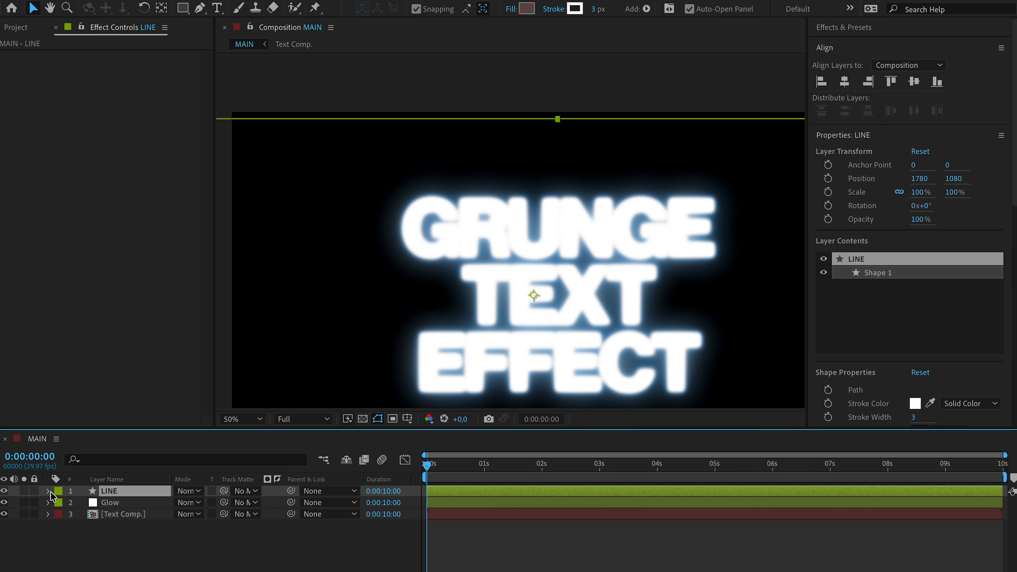
Step: Add a Repeater to the LINE shape layer and centre the layer's anchor point in its content
{"action": "left_click", "coordinate": [48, 491]}
{"action": "left_click", "coordinate": [276, 503]}
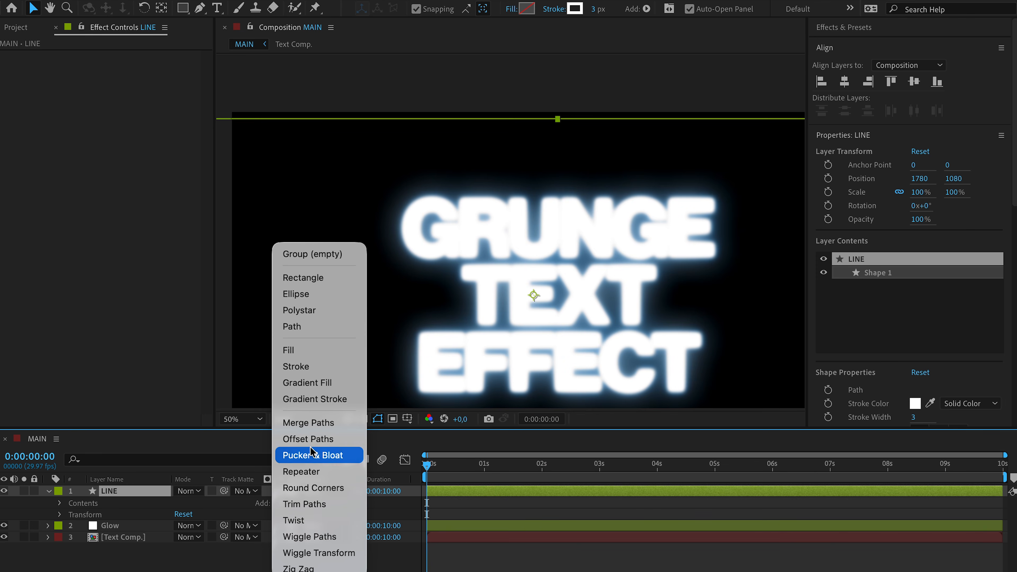
{"action": "left_click", "coordinate": [283, 471]}
{"action": "key", "text": "ctrl+alt+Home"}
Step: Set the Repeater's transform position to 0 horizontally and 20 vertically
{"action": "left_click", "coordinate": [71, 526]}
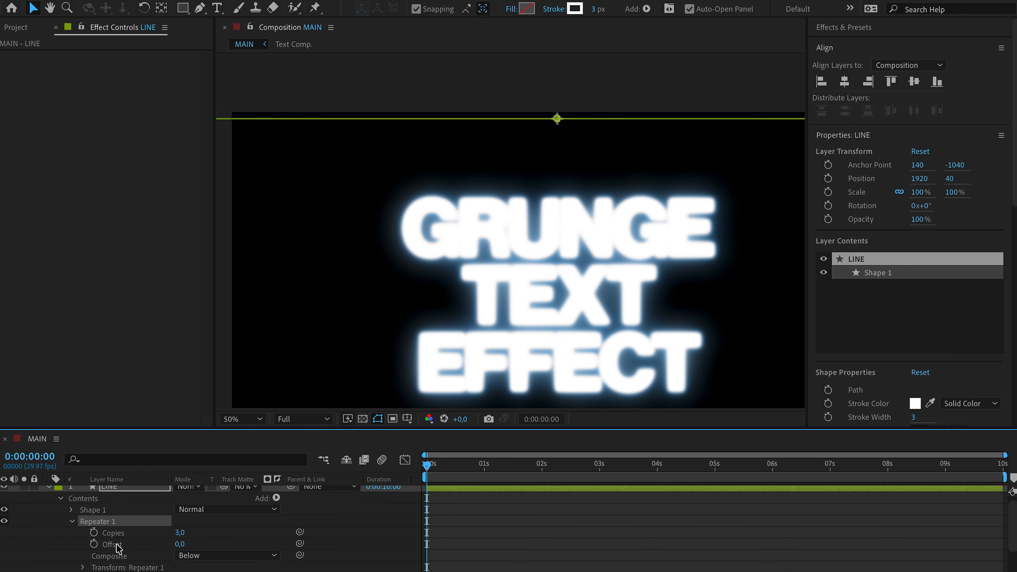
{"action": "scroll", "coordinate": [122, 548], "scroll_direction": "down", "scroll_amount": 3}
{"action": "left_click", "coordinate": [83, 532]}
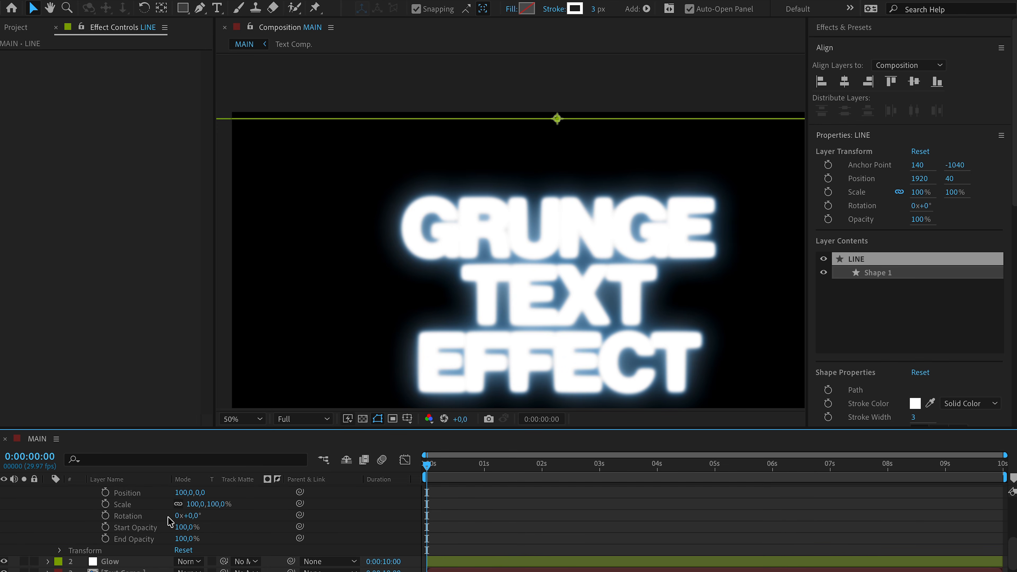
{"action": "scroll", "coordinate": [158, 512], "scroll_direction": "down", "scroll_amount": 3}
{"action": "left_click", "coordinate": [181, 518]}
{"action": "type", "text": "0"}
{"action": "key", "text": "Return"}
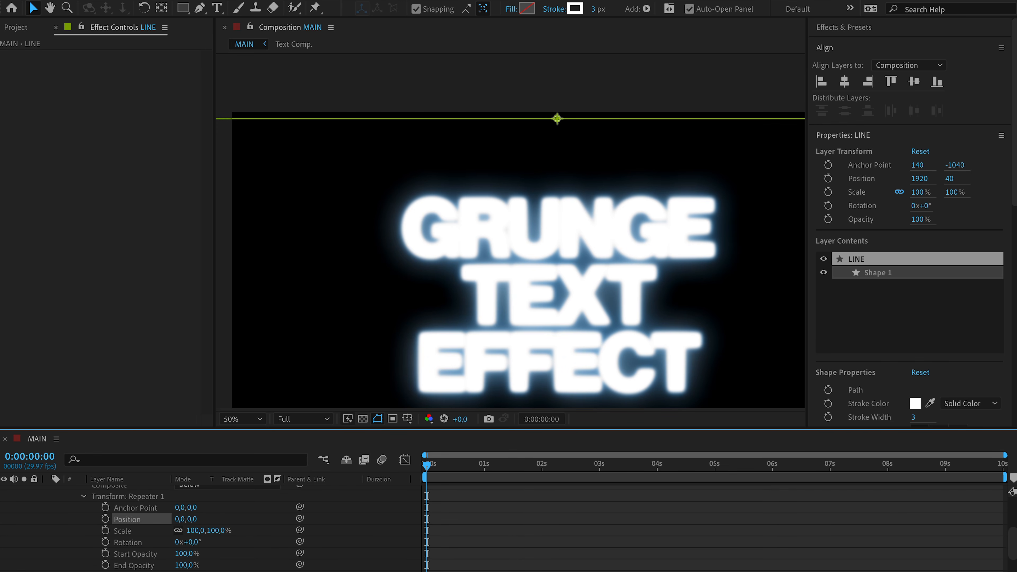
{"action": "left_click_drag", "start_coordinate": [193, 518], "coordinate": [206, 518]}
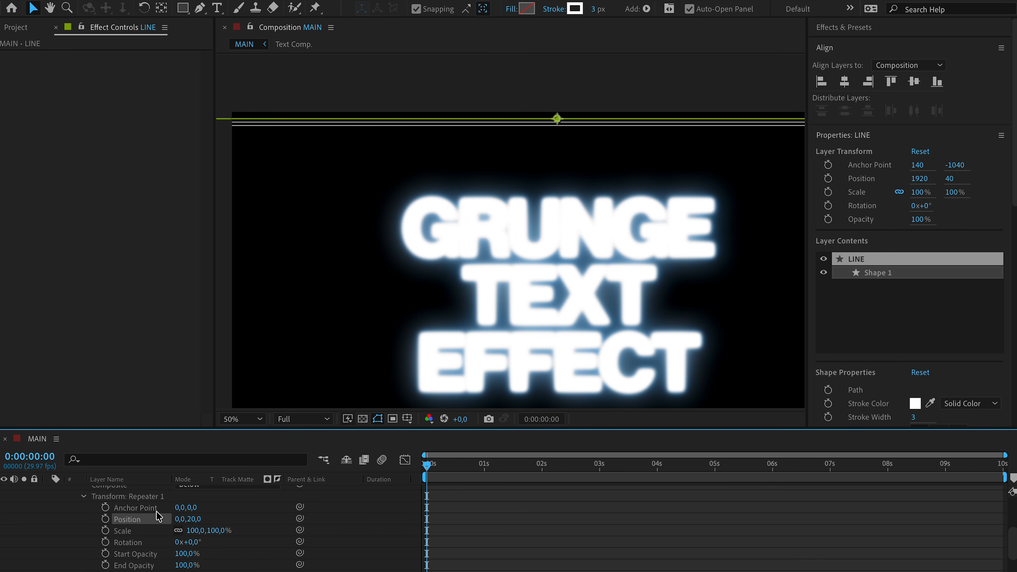
Step: Raise the Repeater's number of copies to 88 and fit the whole composition in the view
{"action": "scroll", "coordinate": [159, 517], "scroll_direction": "up", "scroll_amount": 3}
{"action": "left_click_drag", "start_coordinate": [183, 529], "coordinate": [239, 528]}
{"action": "left_click", "coordinate": [251, 419]}
{"action": "left_click", "coordinate": [256, 178]}
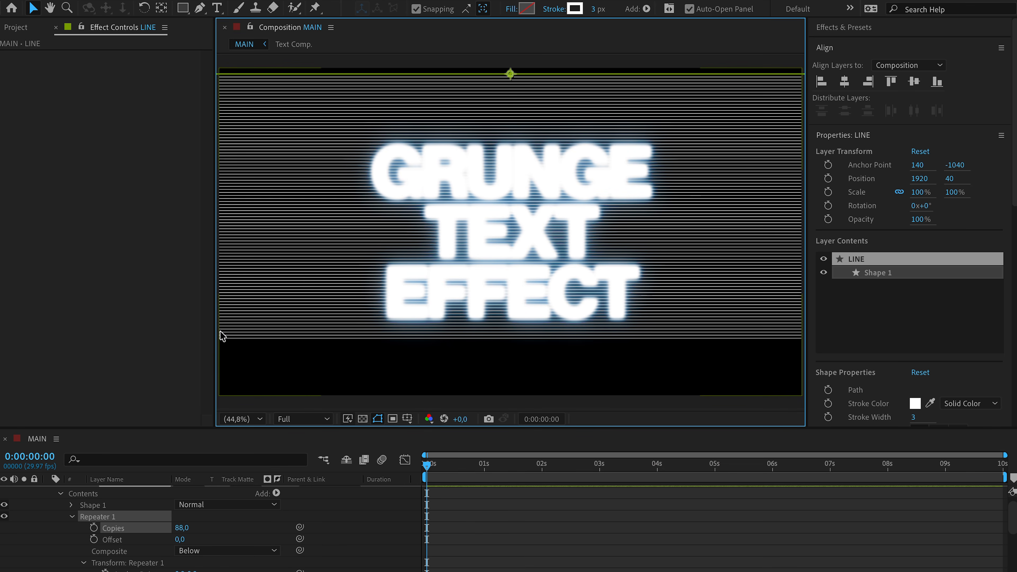
Step: Move the LINE layer up to the frame's top edge and add Repeater copies until the lines fill the whole composition
{"action": "left_click_drag", "start_coordinate": [509, 74], "coordinate": [508, 67]}
{"action": "left_click_drag", "start_coordinate": [179, 527], "coordinate": [213, 524]}
{"action": "scroll", "coordinate": [110, 533], "scroll_direction": "up", "scroll_amount": 1}
{"action": "left_click", "coordinate": [45, 492]}
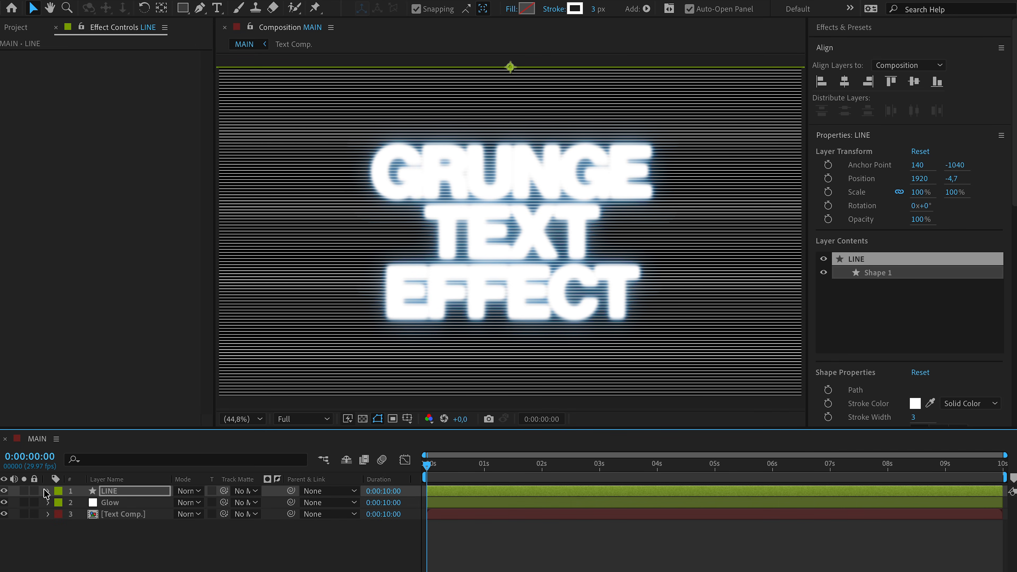
Step: Apply a Fast Box Blur to the LINE layer and set its blur radius to 3
{"action": "left_click", "coordinate": [118, 491]}
{"action": "key", "text": "ctrl+space"}
{"action": "type", "text": "fast"}
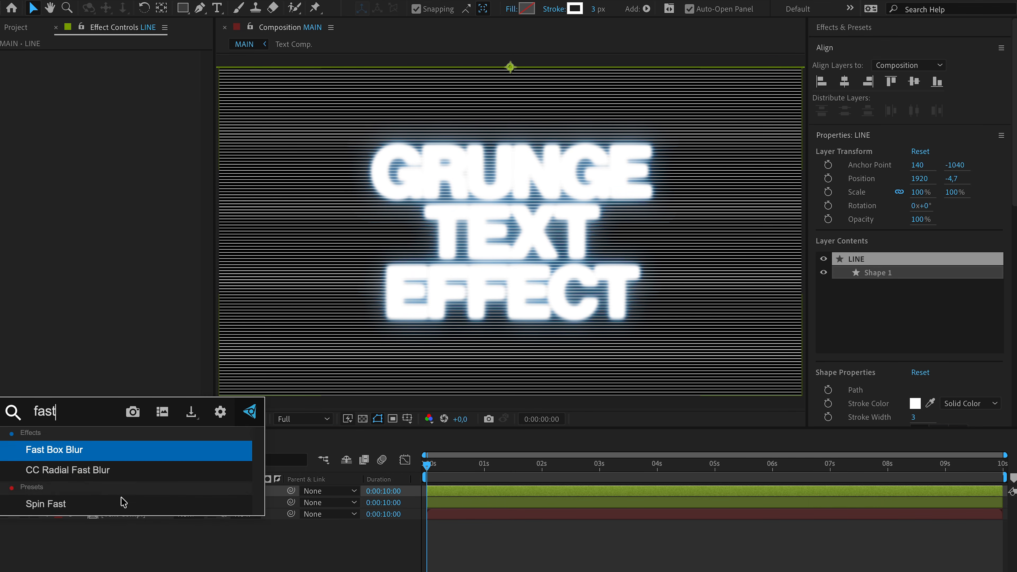
{"action": "key", "text": "Return"}
{"action": "left_click", "coordinate": [123, 68]}
{"action": "type", "text": "5"}
{"action": "key", "text": "Return"}
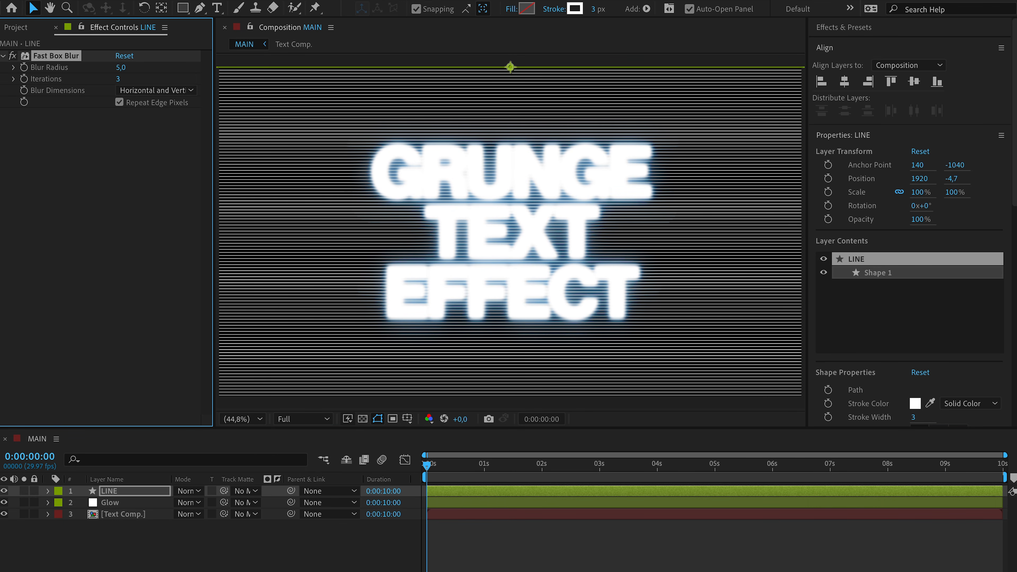
{"action": "left_click", "coordinate": [122, 68]}
{"action": "type", "text": "3"}
{"action": "key", "text": "Return"}
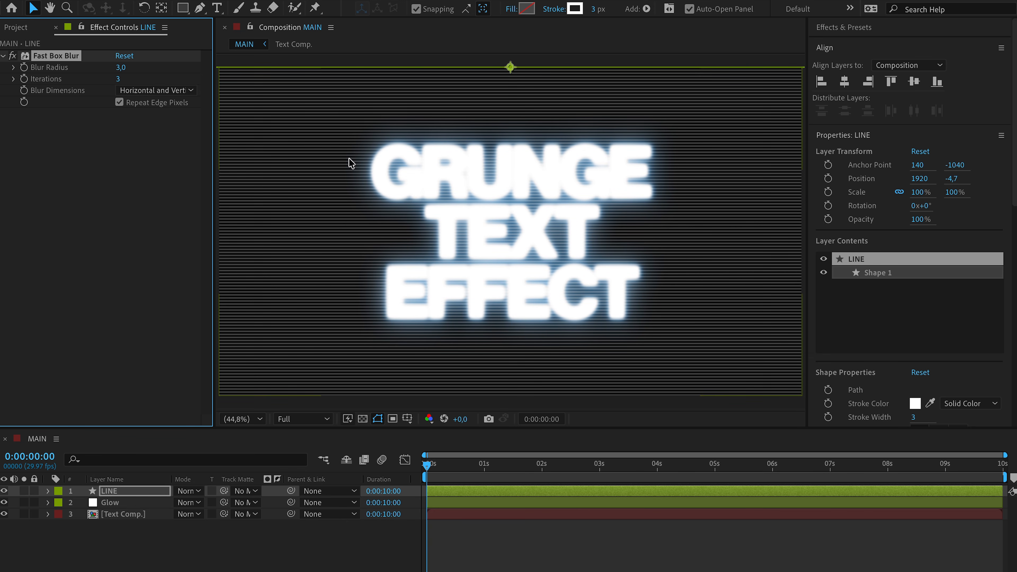
Step: Set the LINE layer's blending mode to Classic Color Dodge and deselect the layer
{"action": "left_click", "coordinate": [113, 494]}
{"action": "left_click", "coordinate": [187, 490]}
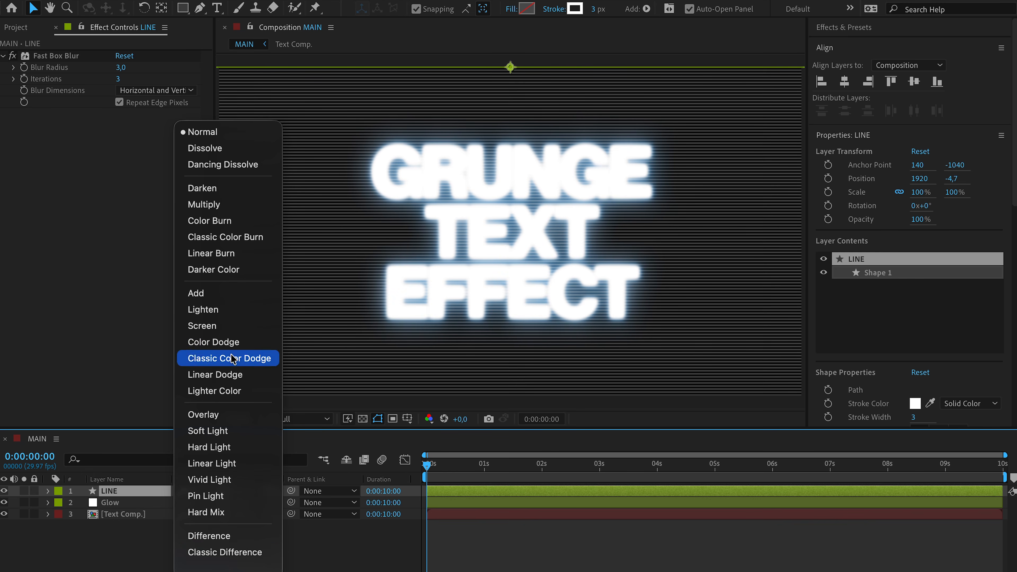
{"action": "left_click", "coordinate": [222, 357]}
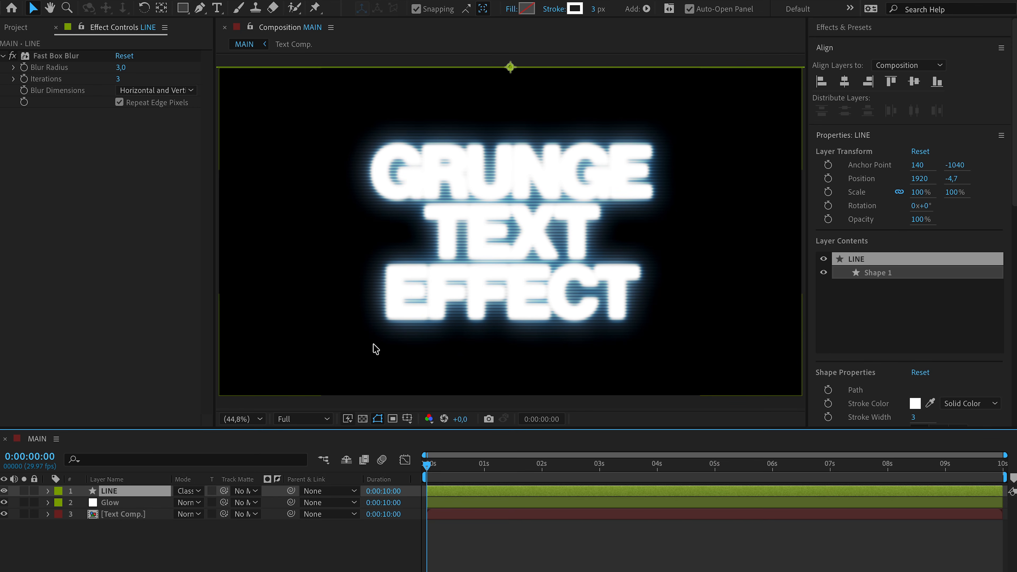
{"action": "left_click", "coordinate": [80, 547]}
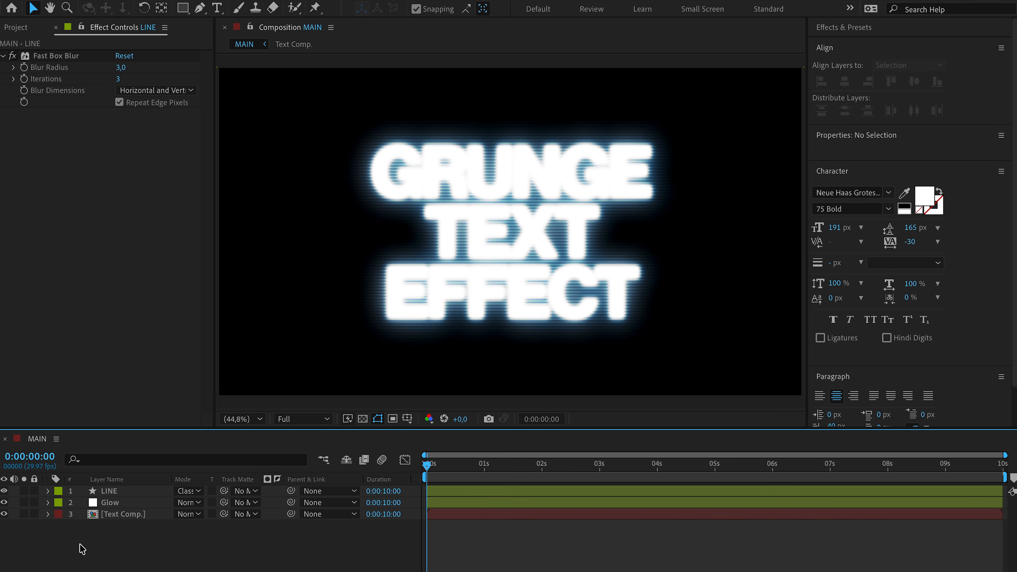
Step: Create a new adjustment layer above the LINE layer and name it GRAIN
{"action": "right_click", "coordinate": [122, 546]}
{"action": "mouse_move", "coordinate": [158, 393]}
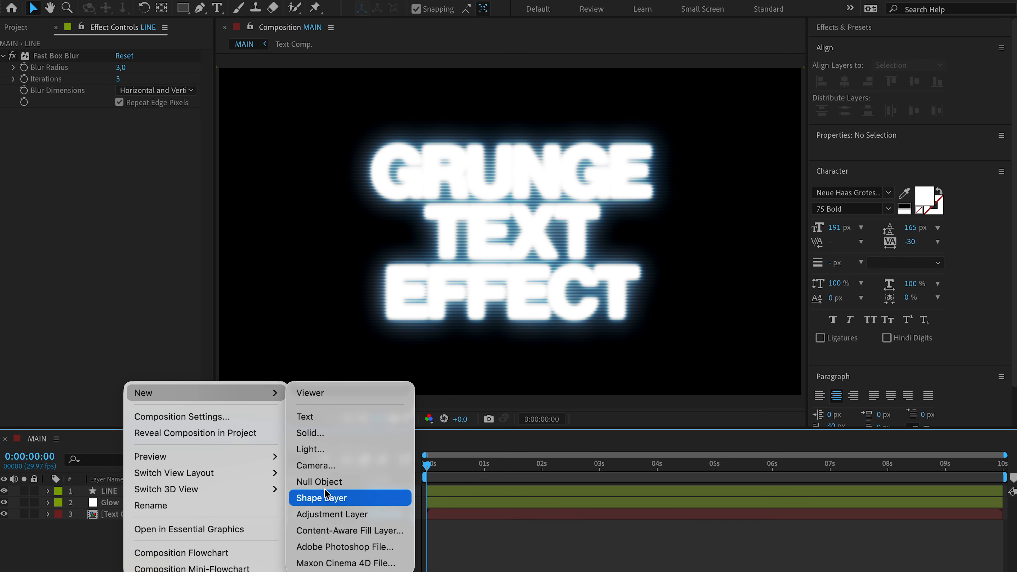
{"action": "left_click", "coordinate": [326, 514]}
{"action": "key", "text": "Return"}
{"action": "type", "text": "GRAIN"}
{"action": "key", "text": "Return"}
Step: Apply the Add Grain effect to the GRAIN layer and set its tweaking intensity to 9
{"action": "key", "text": "ctrl+space"}
{"action": "type", "text": "add"}
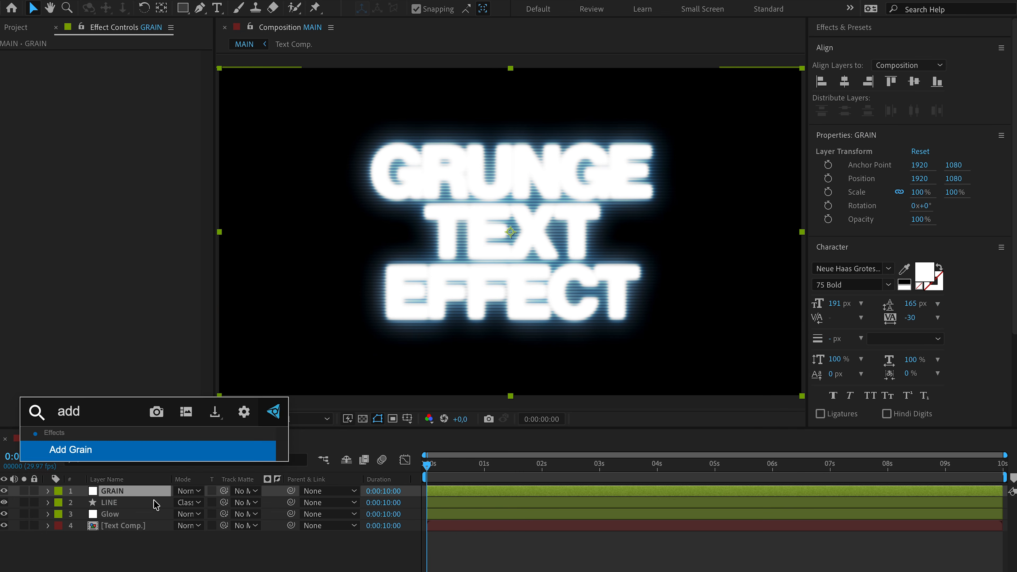
{"action": "key", "text": "Return"}
{"action": "left_click", "coordinate": [136, 67]}
{"action": "left_click", "coordinate": [155, 115]}
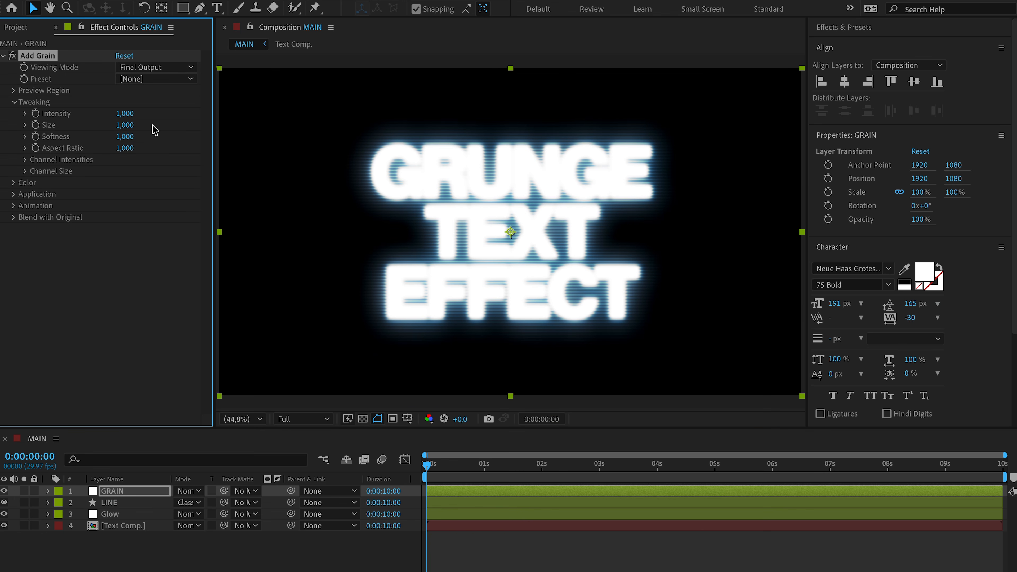
{"action": "left_click", "coordinate": [125, 114]}
{"action": "key", "text": "Return"}
{"action": "scroll", "coordinate": [429, 177], "scroll_direction": "up", "scroll_amount": 5}
{"action": "key", "text": "shift+slash"}
Step: Create another adjustment layer at the top of the layer stack and name it BLIND
{"action": "right_click", "coordinate": [144, 546]}
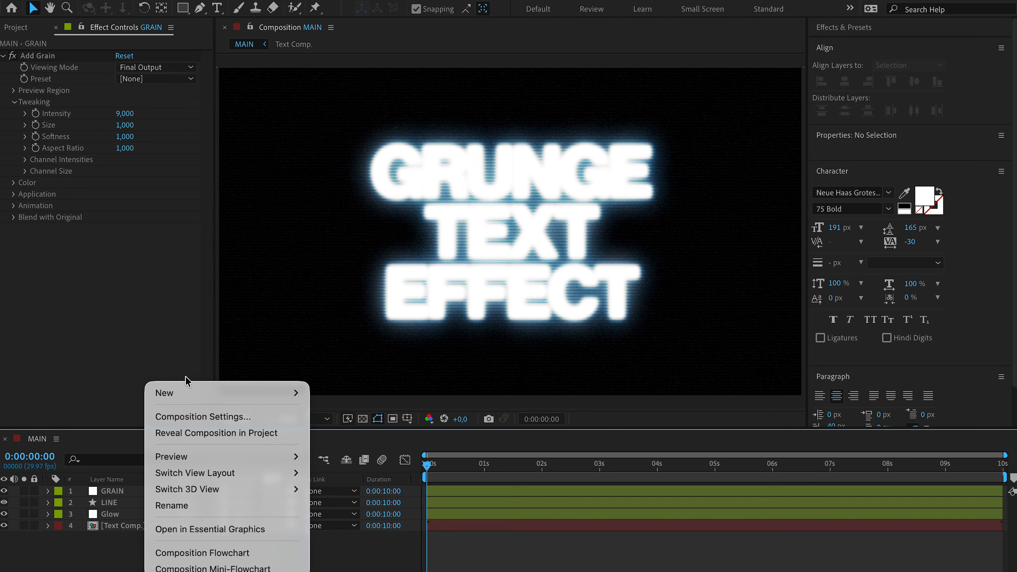
{"action": "mouse_move", "coordinate": [160, 393]}
{"action": "left_click", "coordinate": [350, 514]}
{"action": "key", "text": "Return"}
{"action": "type", "text": "BLIND"}
{"action": "key", "text": "Return"}
Step: Apply Venetian Blinds to the BLIND layer with 5% transition completion and a 90° direction
{"action": "key", "text": "ctrl+space"}
{"action": "type", "text": "ven"}
{"action": "key", "text": "Return"}
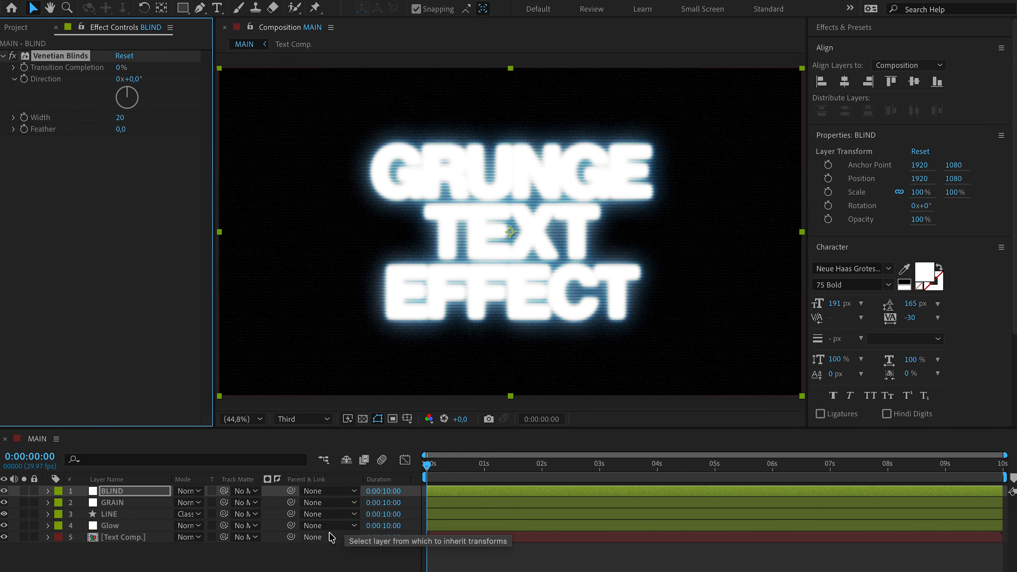
{"action": "left_click", "coordinate": [120, 67]}
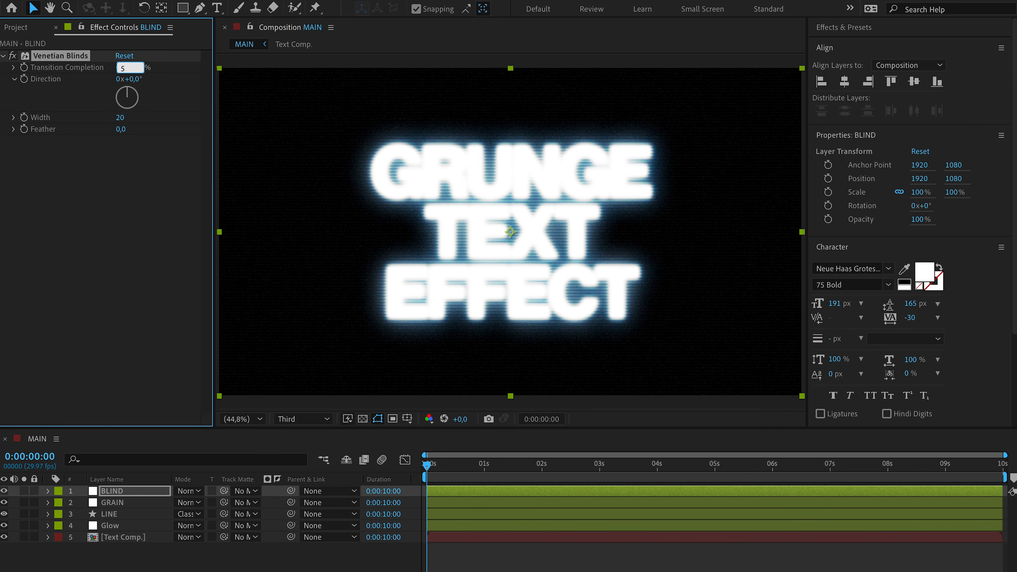
{"action": "type", "text": "5"}
{"action": "key", "text": "Return"}
{"action": "left_click", "coordinate": [133, 79]}
{"action": "type", "text": "90"}
{"action": "key", "text": "Return"}
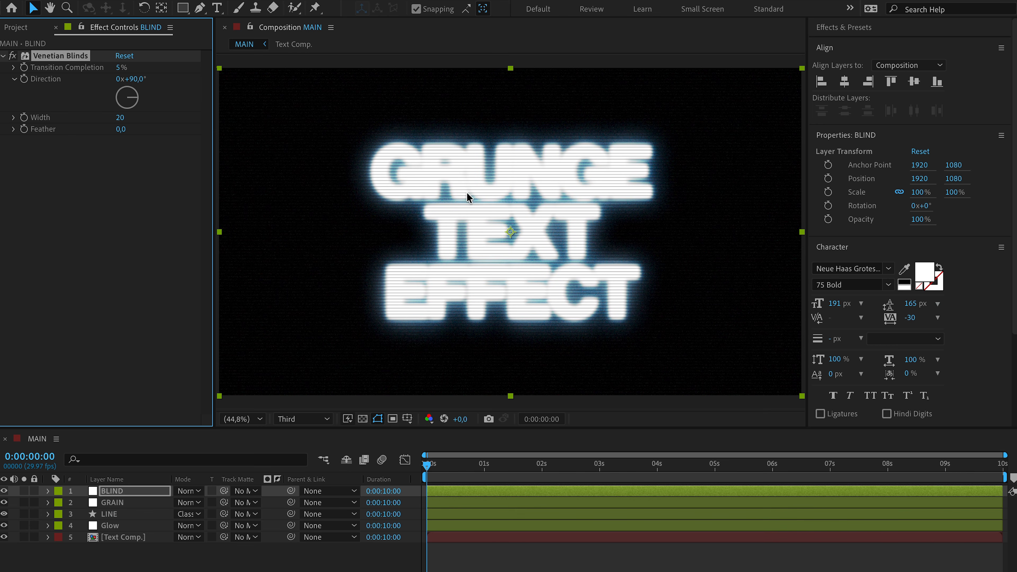
Step: Set the Venetian Blinds feather to 5, inspect the text up close and collapse the effect's settings
{"action": "left_click", "coordinate": [122, 129]}
{"action": "type", "text": "0"}
{"action": "key", "text": "Return"}
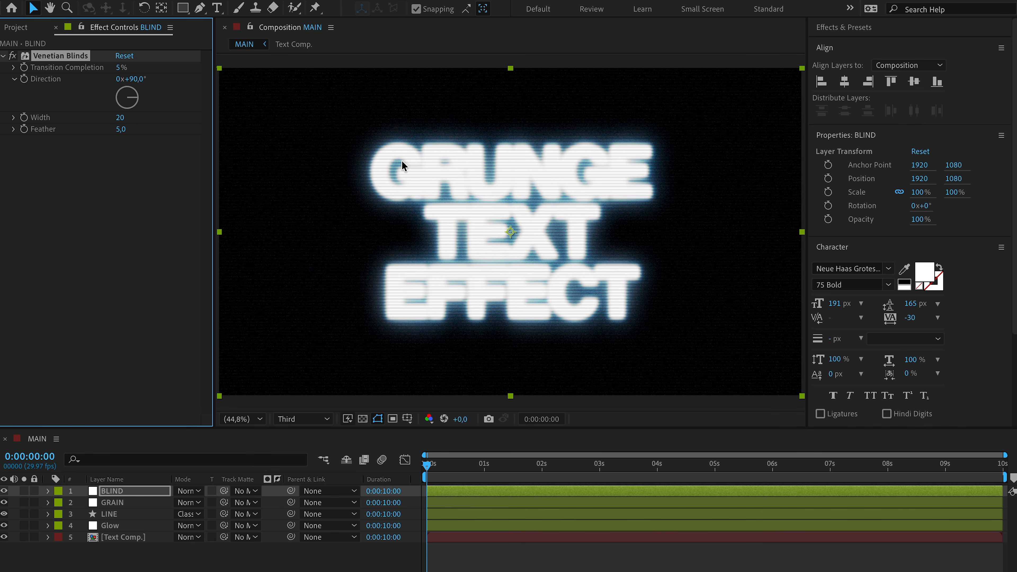
{"action": "scroll", "coordinate": [415, 163], "scroll_direction": "up", "scroll_amount": 3}
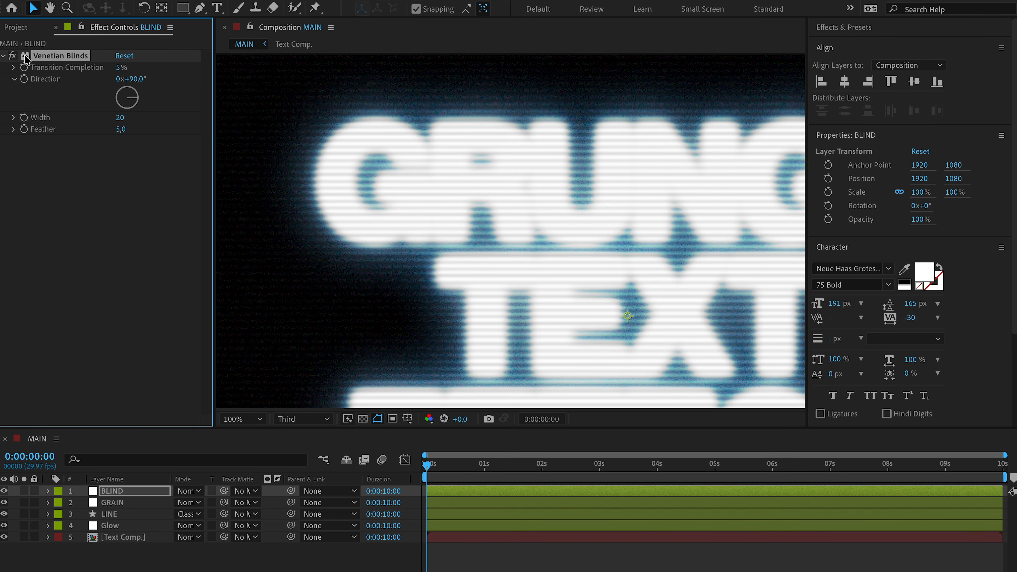
{"action": "scroll", "coordinate": [471, 176], "scroll_direction": "down", "scroll_amount": 4}
{"action": "scroll", "coordinate": [518, 193], "scroll_direction": "up", "scroll_amount": 2}
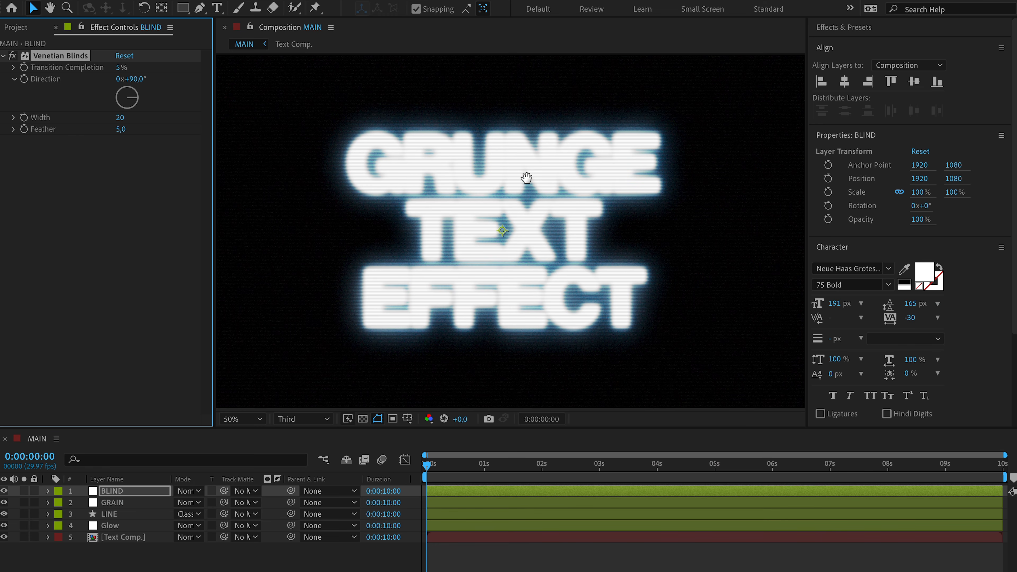
{"action": "left_click_drag", "start_coordinate": [524, 182], "coordinate": [483, 188]}
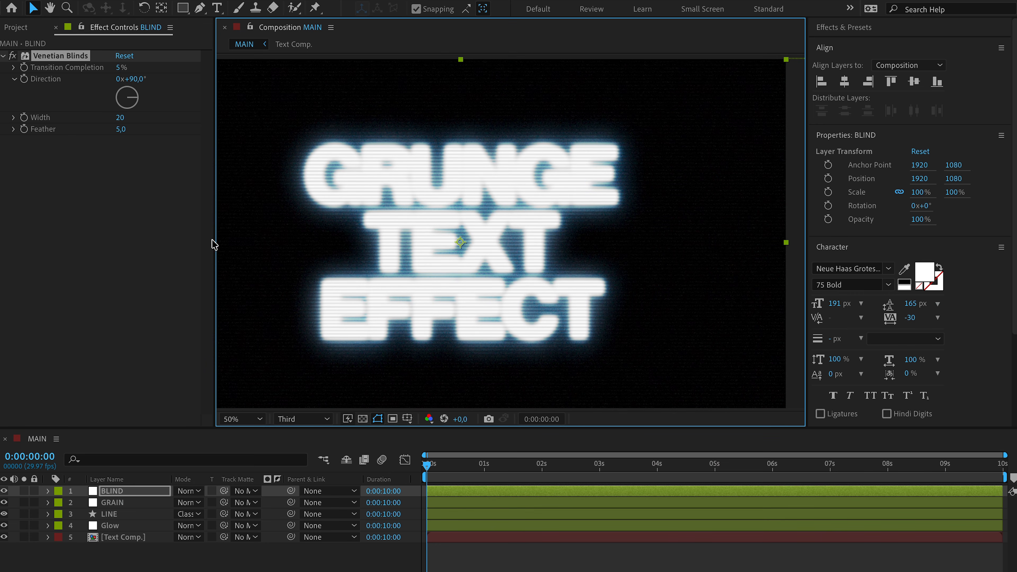
{"action": "left_click", "coordinate": [3, 56]}
Step: Create an adjustment layer named TRANSFORM and apply the Transform effect to it
{"action": "right_click", "coordinate": [120, 557]}
{"action": "mouse_move", "coordinate": [169, 393]}
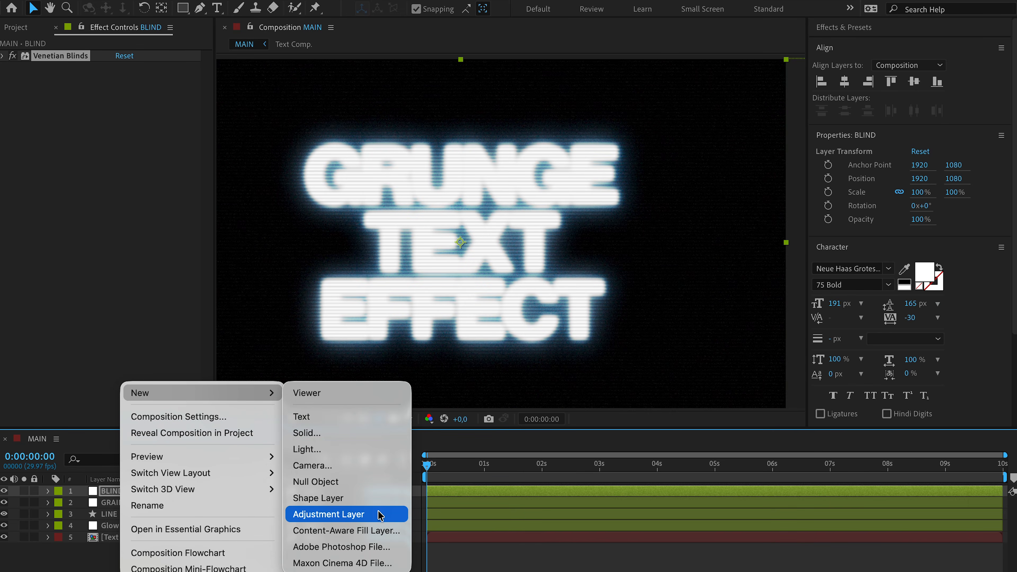
{"action": "left_click", "coordinate": [378, 516]}
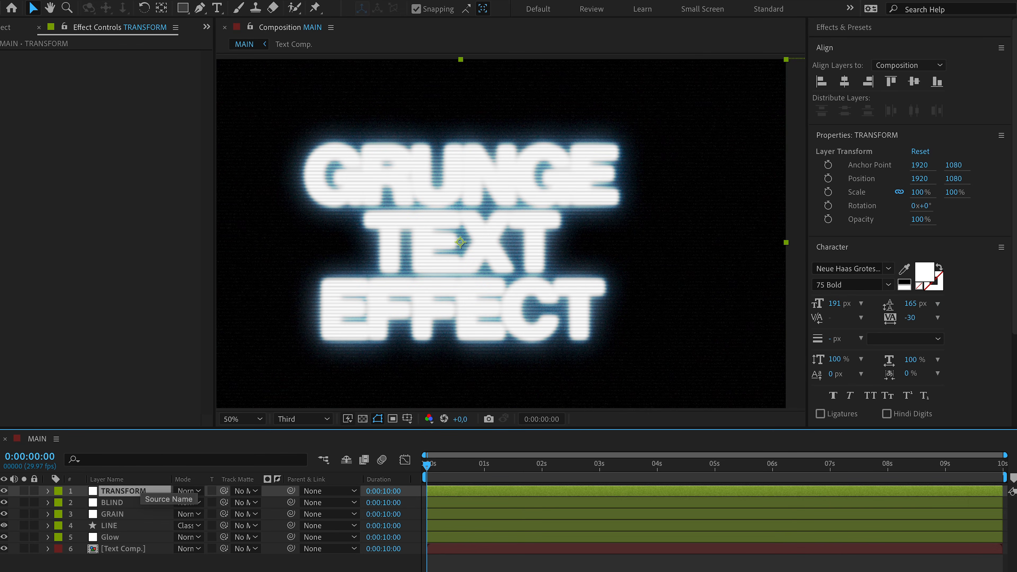
{"action": "key", "text": "ctrl+space"}
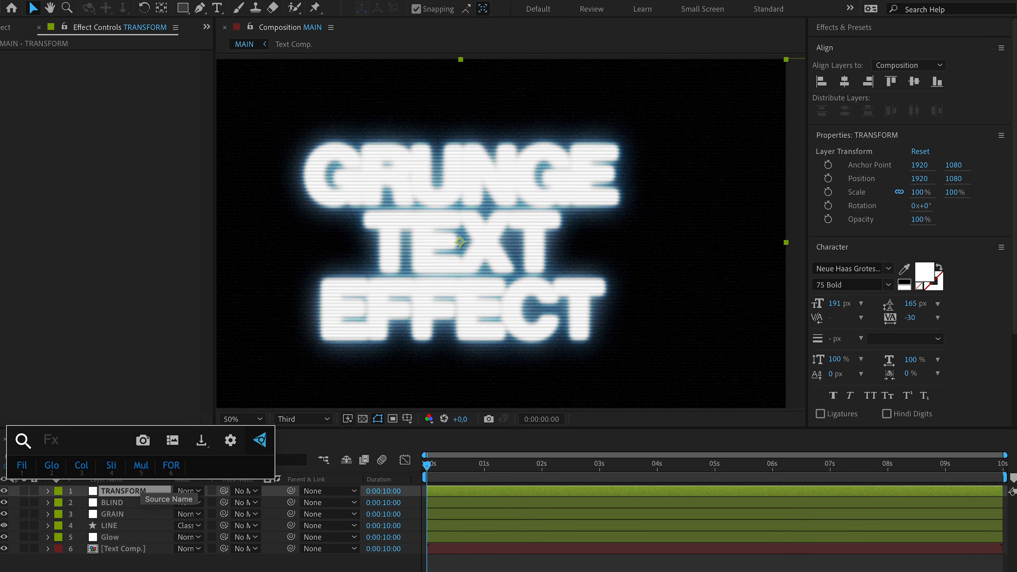
{"action": "type", "text": "tra"}
{"action": "key", "text": "Return"}
{"action": "key", "text": "s"}
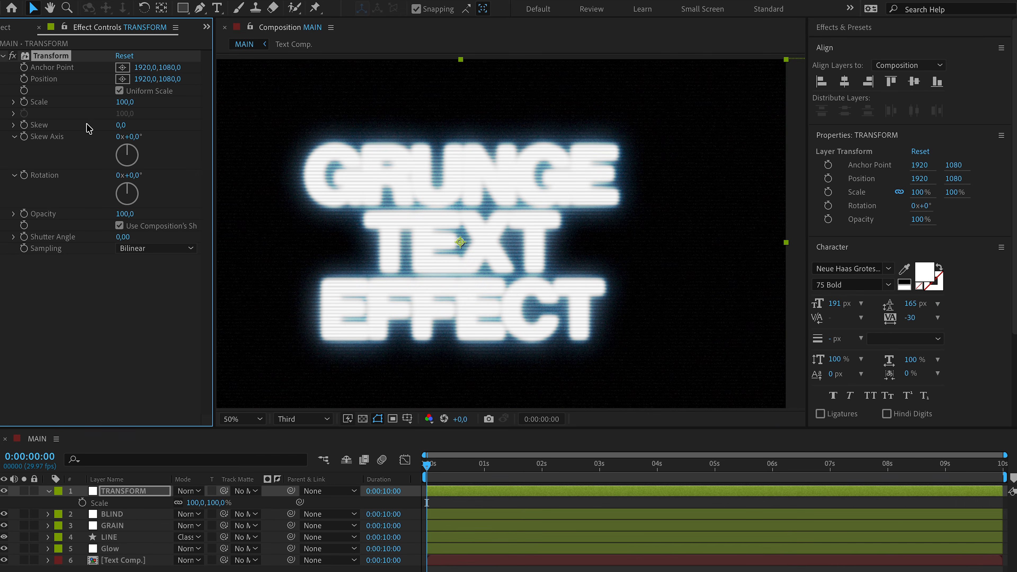
Step: Add the expression wiggle(100,2) to the Transform effect's Position and save the project
{"action": "left_click", "coordinate": [25, 79], "text": "alt"}
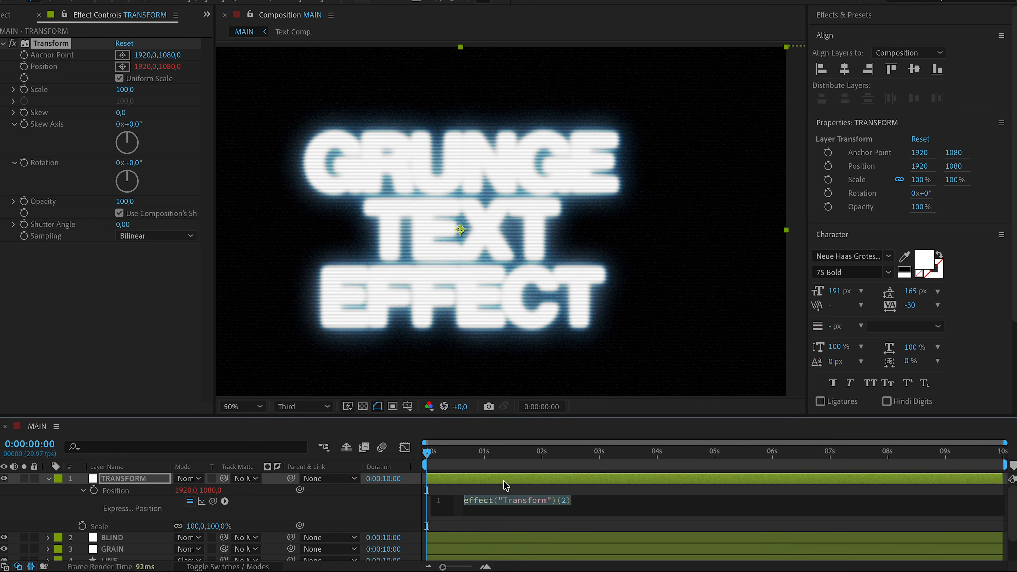
{"action": "type", "text": "wi"}
{"action": "key", "text": "Down"}
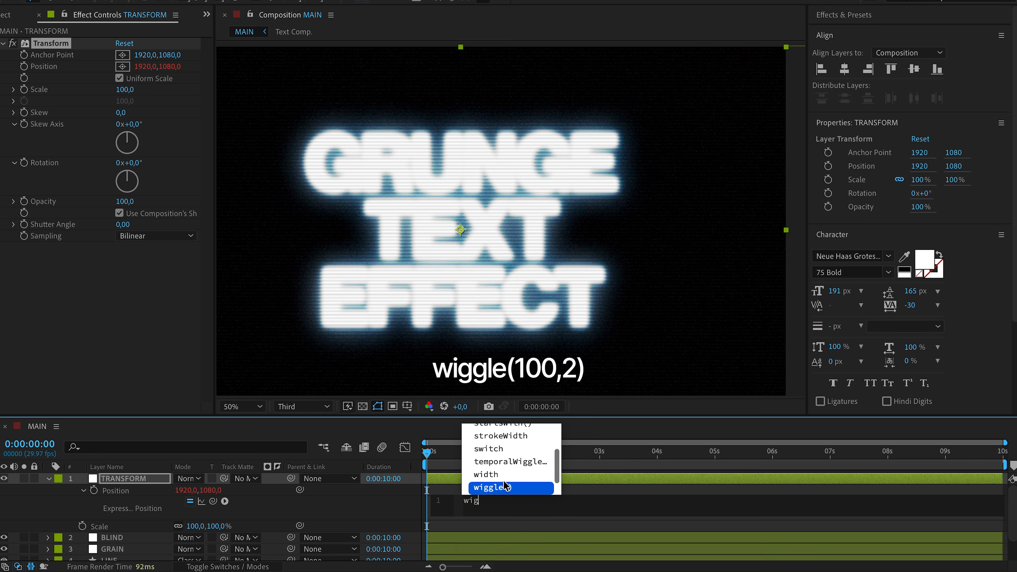
{"action": "key", "text": "Return"}
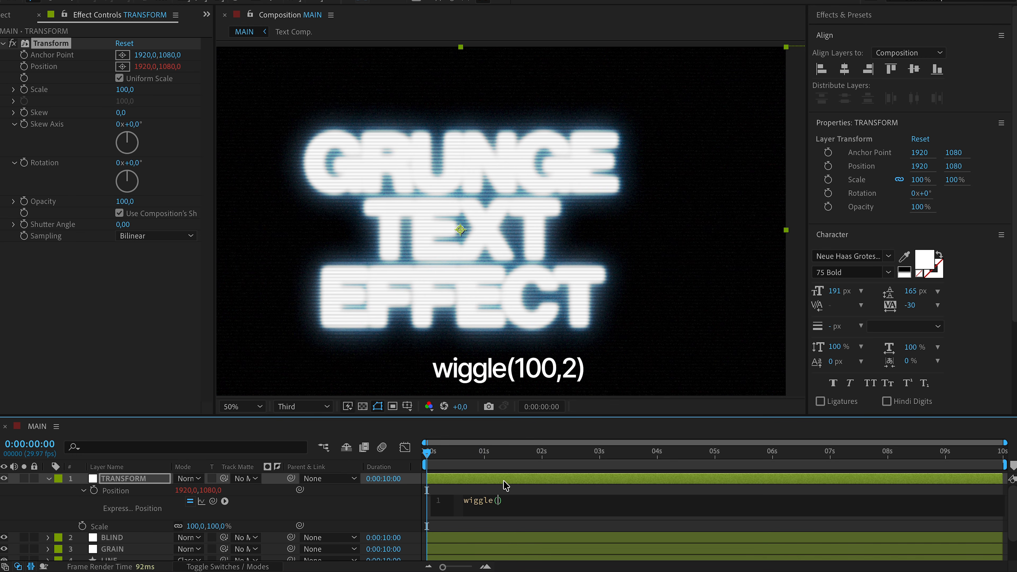
{"action": "type", "text": "100,2"}
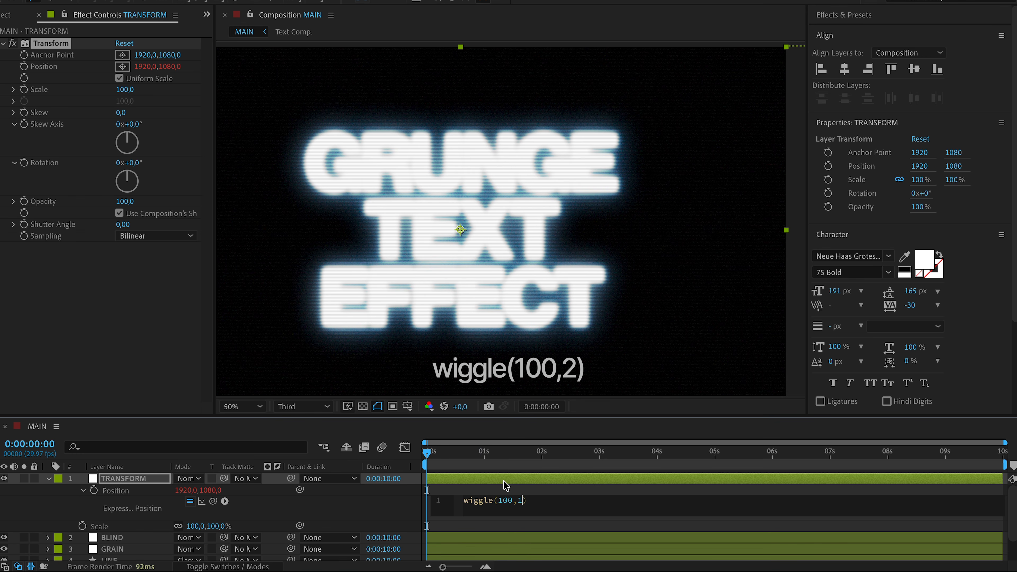
{"action": "left_click", "coordinate": [512, 491]}
{"action": "key", "text": "ctrl+s"}
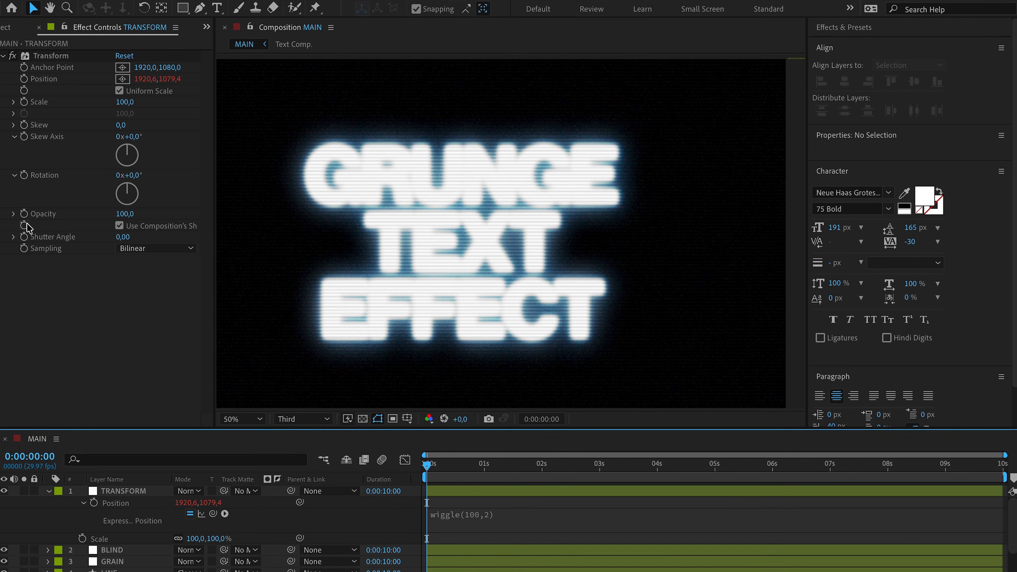
Step: Add the expression wiggle(200,20) to the Transform effect's Opacity and collapse the layers' properties
{"action": "left_click", "coordinate": [24, 213], "text": "alt"}
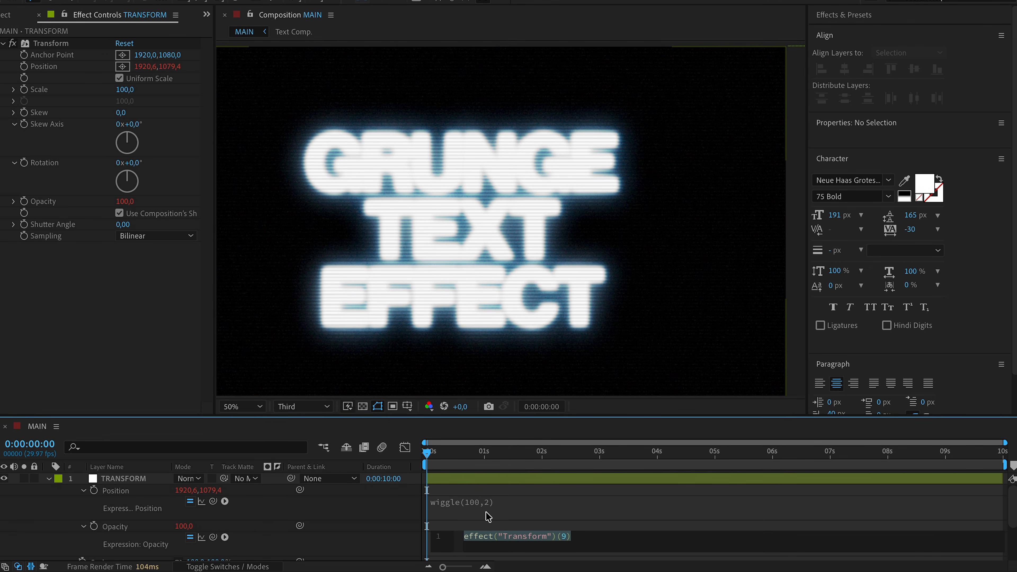
{"action": "type", "text": "wigg"}
{"action": "left_click", "coordinate": [486, 511]}
{"action": "type", "text": "200,20"}
{"action": "left_click", "coordinate": [493, 529]}
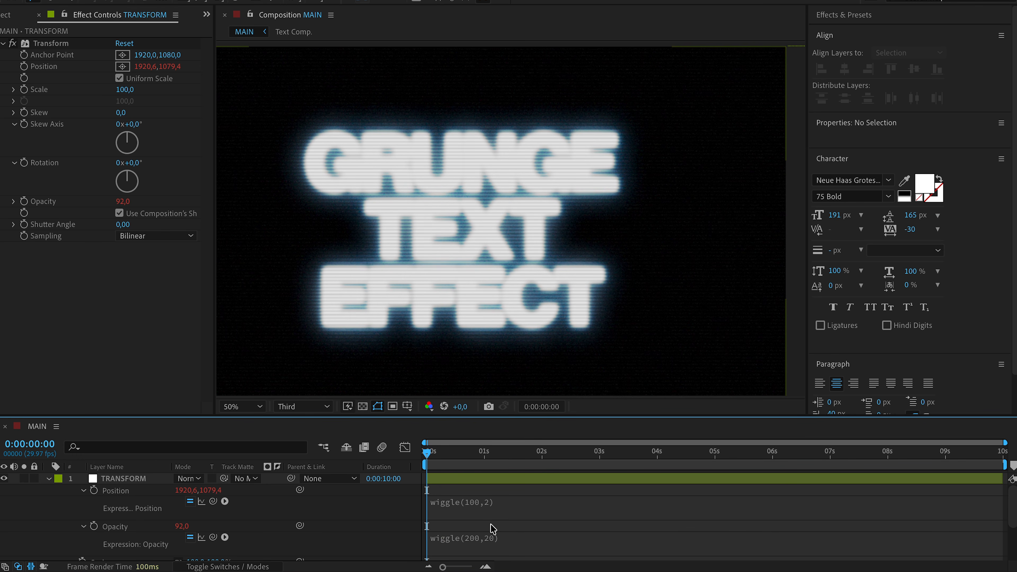
{"action": "key", "text": "e"}
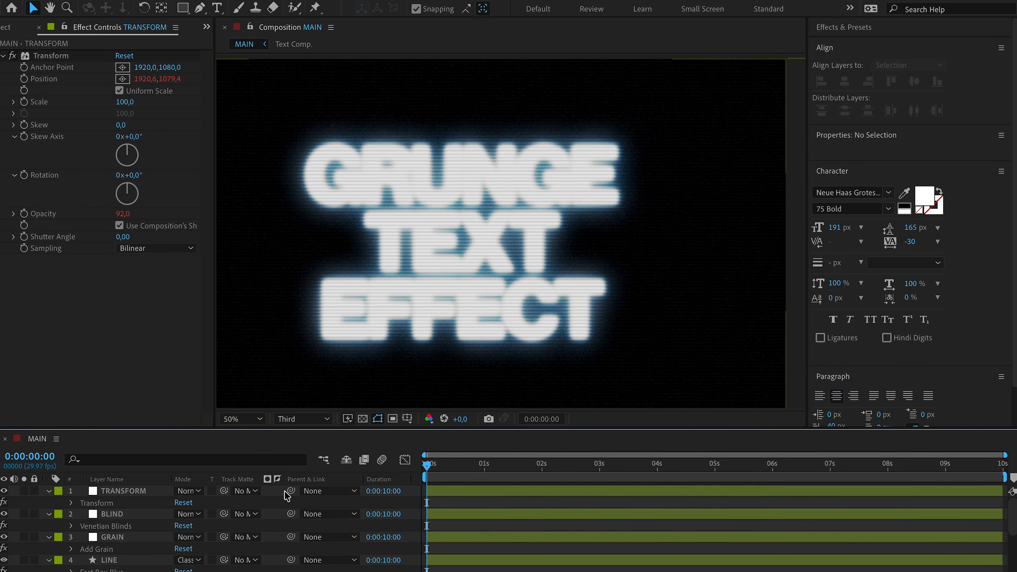
{"action": "key", "text": "e"}
Step: Preview the animation at Quarter resolution with the whole composition fitted in the view
{"action": "left_click_drag", "start_coordinate": [428, 454], "coordinate": [389, 460]}
{"action": "left_click", "coordinate": [305, 422]}
{"action": "left_click", "coordinate": [300, 495]}
{"action": "key", "text": "space"}
{"action": "key", "text": "space"}
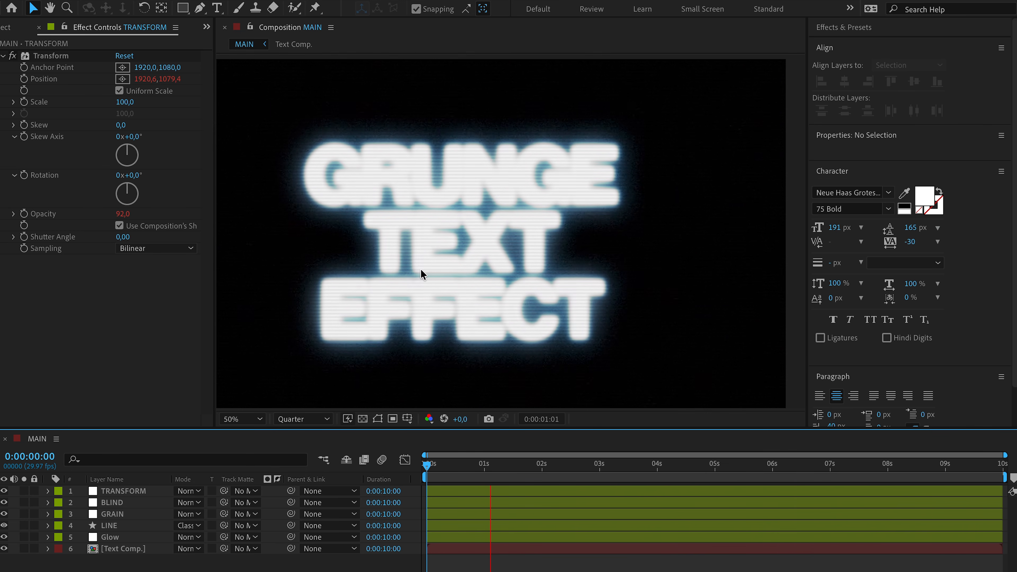
{"action": "left_click", "coordinate": [242, 419]}
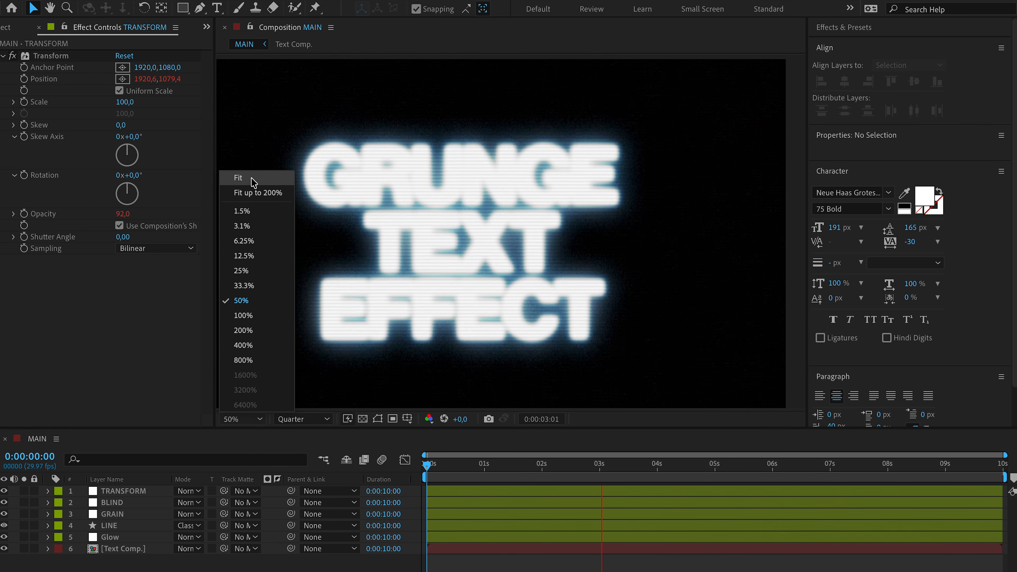
{"action": "left_click", "coordinate": [252, 179]}
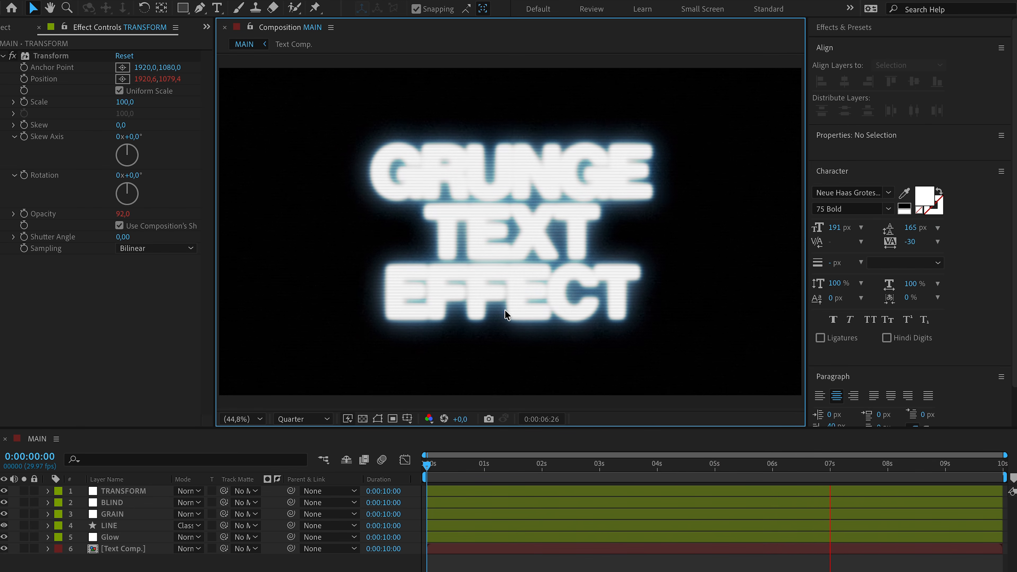
{"action": "key", "text": "space"}
Step: Move to 0:00:00:11 and change the midtones colour of the Glow layer's Tritone effect to purple
{"action": "left_click", "coordinate": [447, 464]}
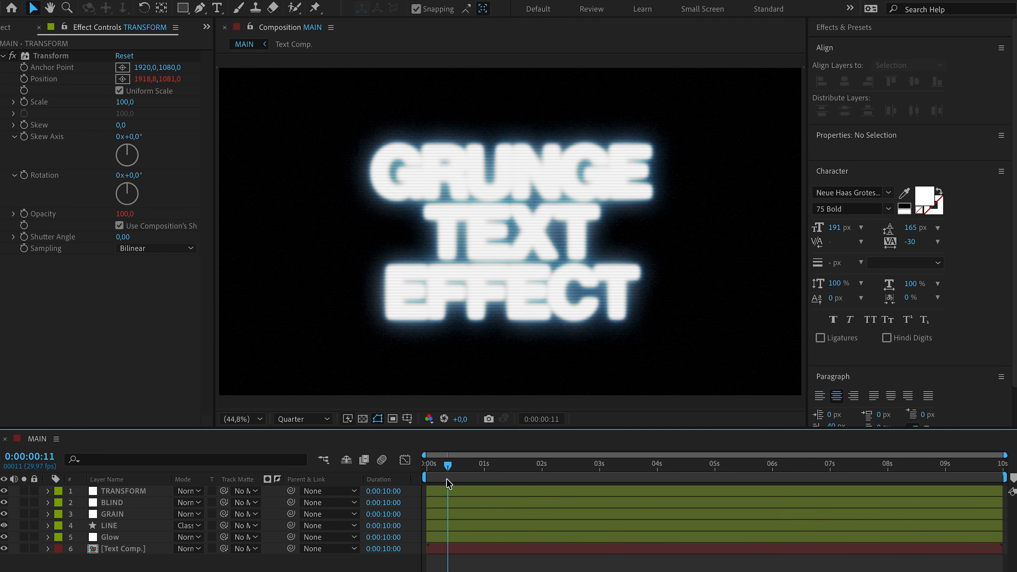
{"action": "left_click", "coordinate": [118, 539]}
{"action": "left_click", "coordinate": [3, 102]}
{"action": "left_click", "coordinate": [123, 125]}
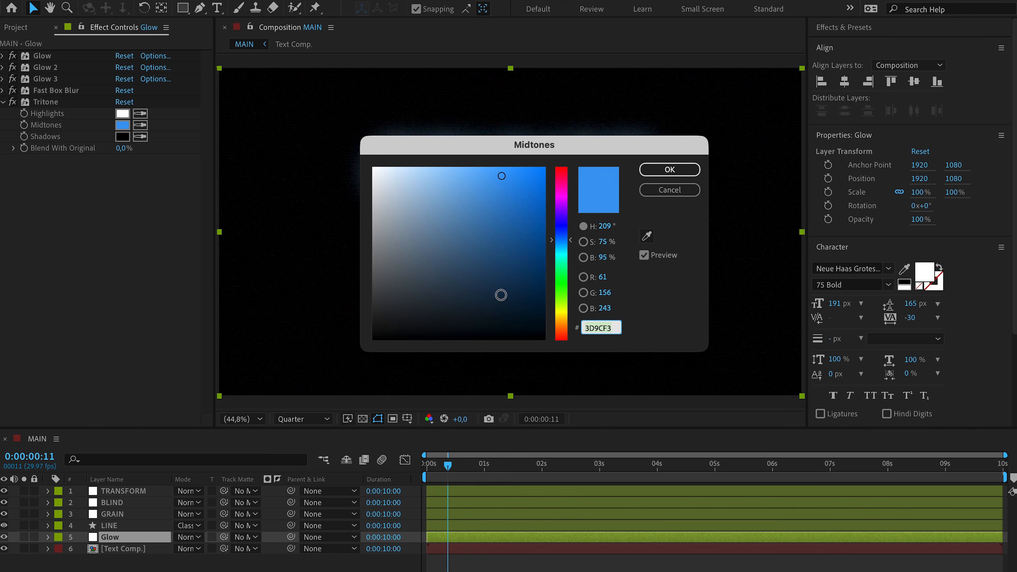
{"action": "left_click_drag", "start_coordinate": [516, 145], "coordinate": [228, 284]}
{"action": "left_click_drag", "start_coordinate": [283, 383], "coordinate": [282, 319]}
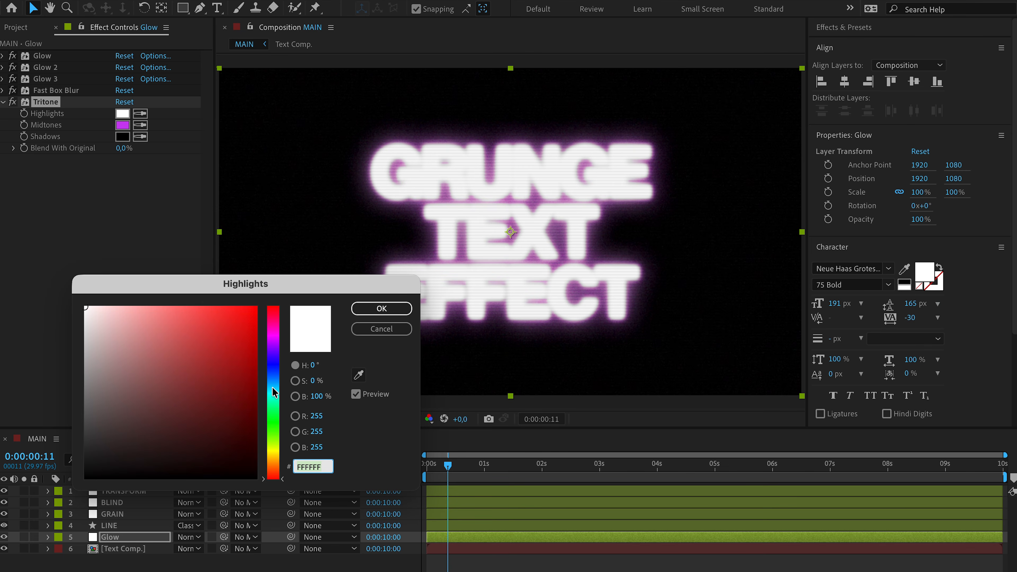
Step: Set the highlights colour of the Glow layer's Tritone effect to light blue with hue 202°
{"action": "left_click_drag", "start_coordinate": [273, 391], "coordinate": [274, 382]}
{"action": "left_click_drag", "start_coordinate": [204, 344], "coordinate": [170, 307]}
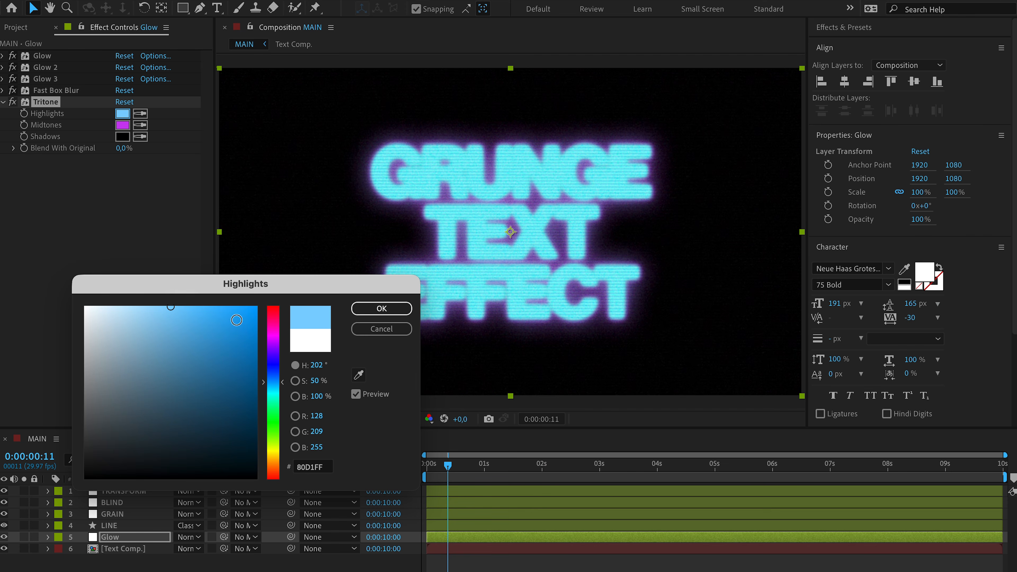
{"action": "mouse_move", "coordinate": [279, 382]}
{"action": "left_mouse_down"}
{"action": "mouse_move", "coordinate": [276, 357]}
{"action": "mouse_move", "coordinate": [277, 382]}
{"action": "left_mouse_up"}
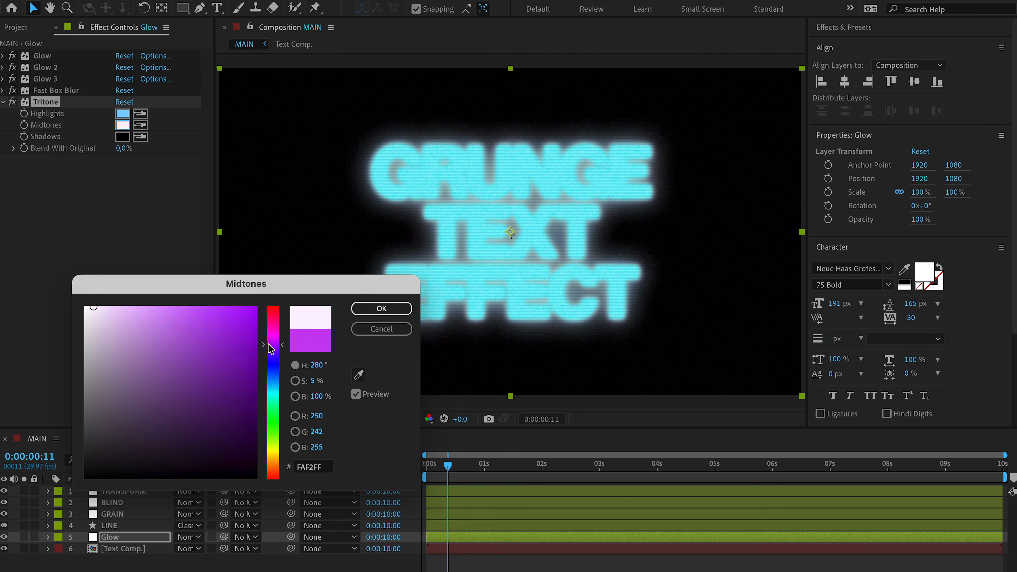
Step: Change the Tritone midtones colour to the muted violet-blue 5F45B8 and play the animation
{"action": "left_click_drag", "start_coordinate": [269, 345], "coordinate": [268, 361]}
{"action": "left_click_drag", "start_coordinate": [241, 323], "coordinate": [257, 307]}
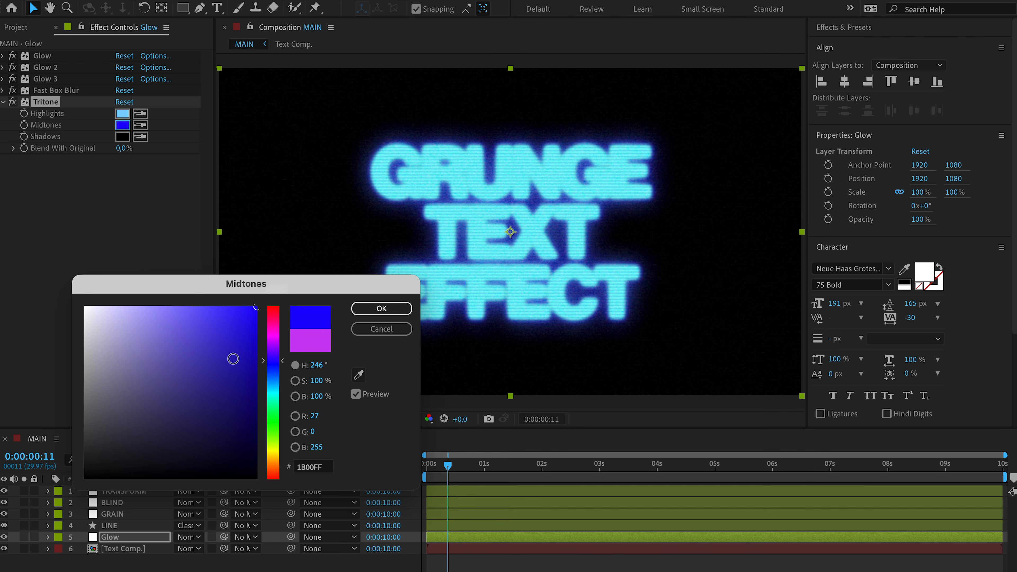
{"action": "left_click_drag", "start_coordinate": [272, 365], "coordinate": [273, 358]}
{"action": "mouse_move", "coordinate": [218, 320]}
{"action": "left_mouse_down"}
{"action": "mouse_move", "coordinate": [199, 283]}
{"action": "mouse_move", "coordinate": [191, 354]}
{"action": "left_mouse_up"}
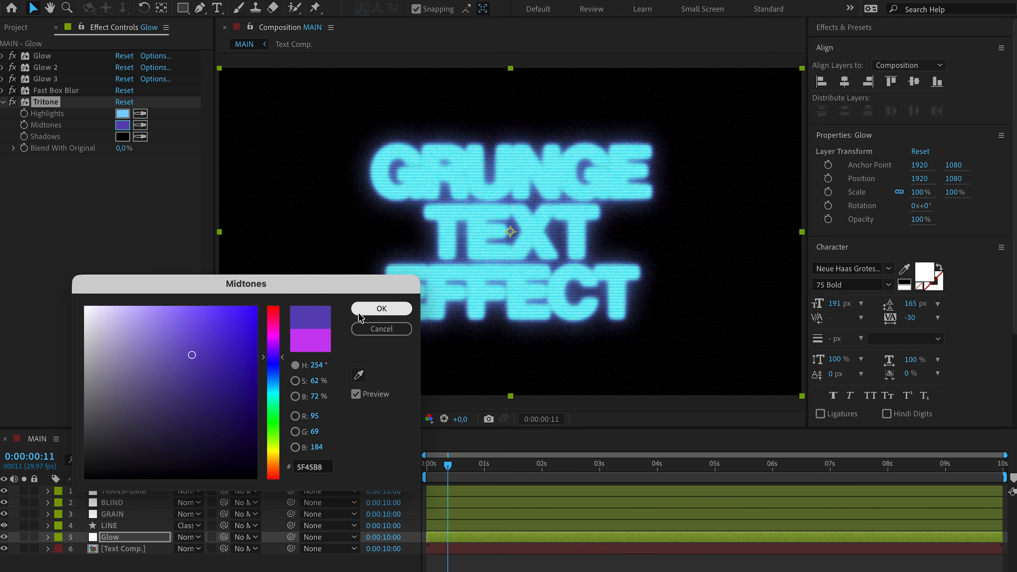
{"action": "left_click", "coordinate": [369, 310]}
{"action": "key", "text": "space"}
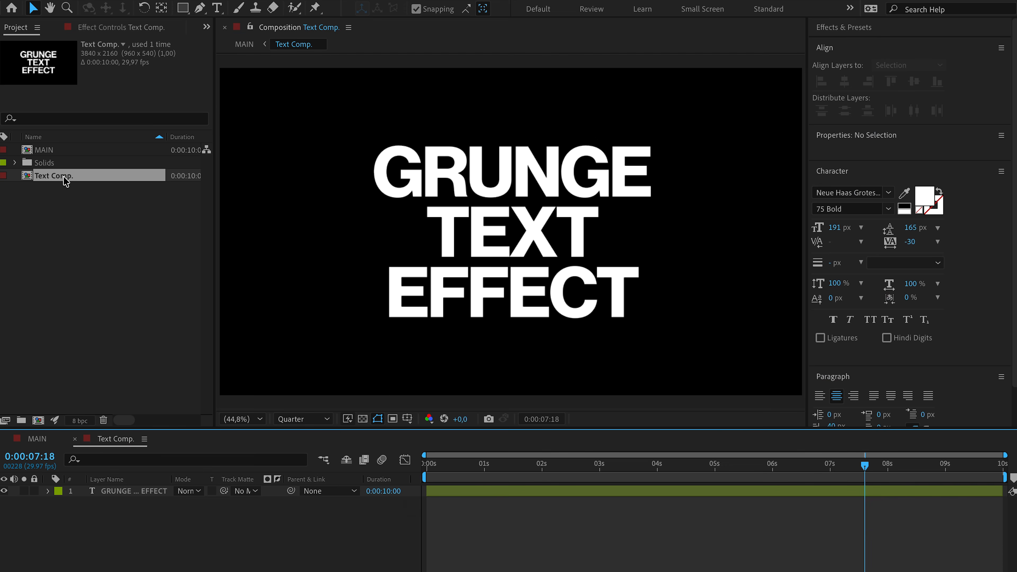
Step: Replace the text in Text Comp. with "ANY TEXT HERE" and return to the MAIN composition
{"action": "left_click", "coordinate": [572, 268]}
{"action": "double_click", "coordinate": [572, 268]}
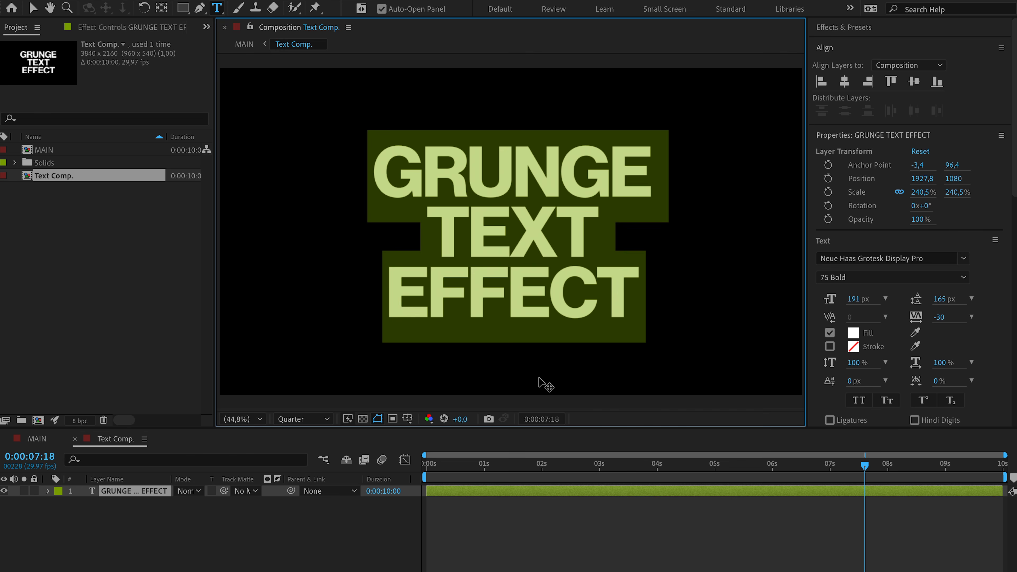
{"action": "type", "text": "ANY TEXT HERE"}
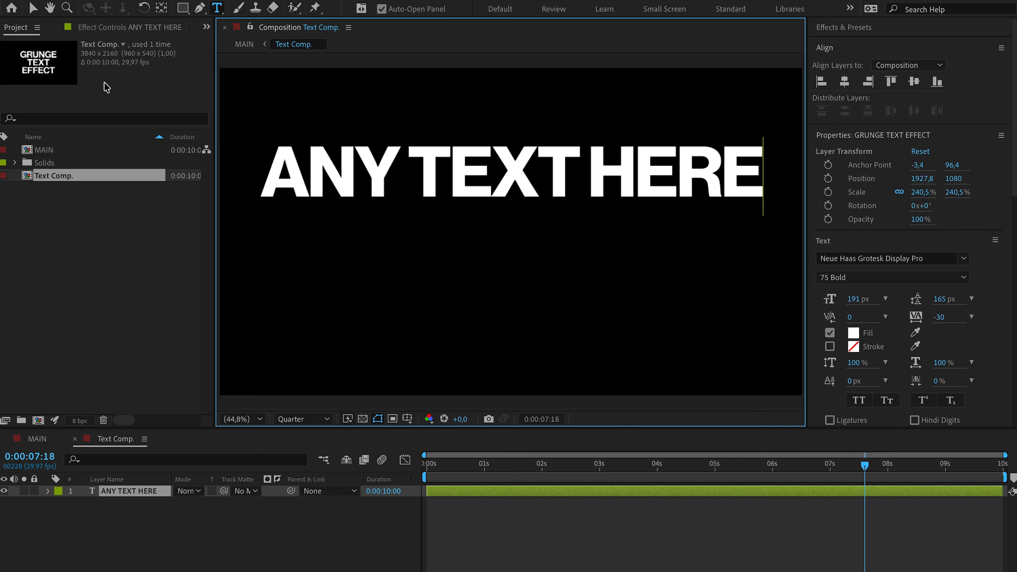
{"action": "left_click", "coordinate": [34, 5]}
{"action": "left_click", "coordinate": [37, 439]}
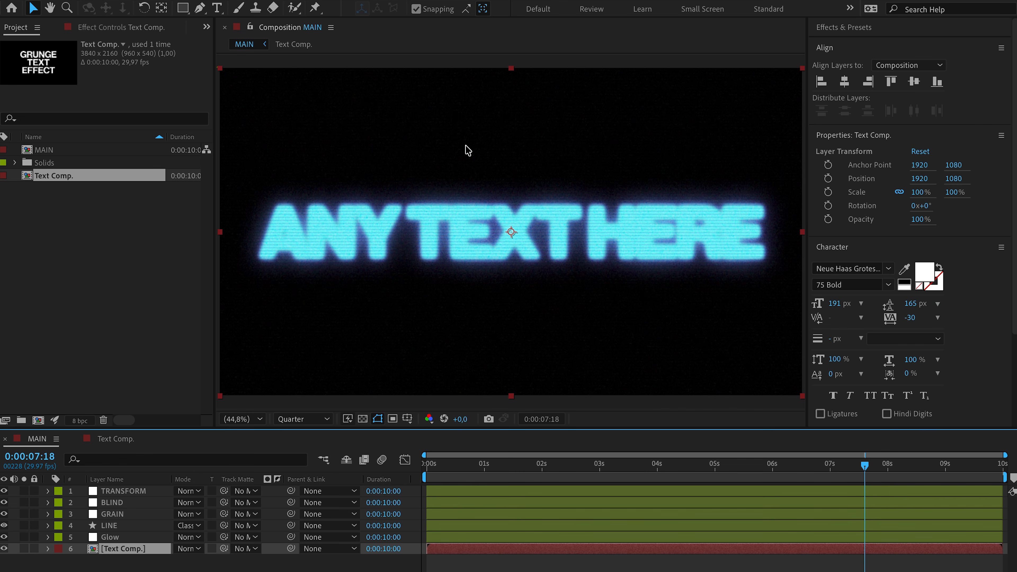
Step: Import the logo file Znak TR BIG.png from the ZNAK LOGOS folder into the project
{"action": "left_click", "coordinate": [92, 32]}
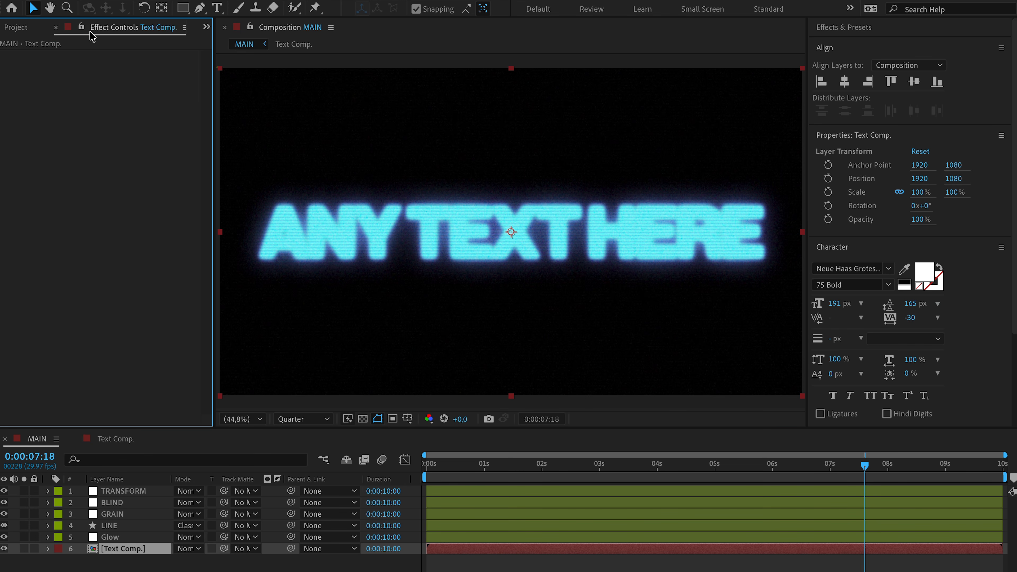
{"action": "left_click", "coordinate": [11, 28]}
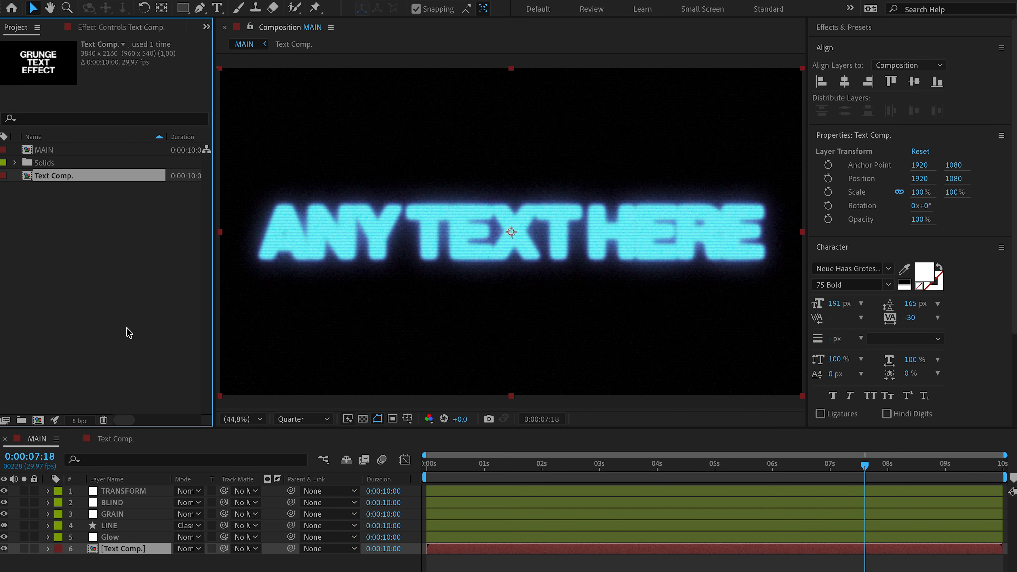
{"action": "left_click", "coordinate": [99, 295]}
{"action": "left_click", "coordinate": [176, 571]}
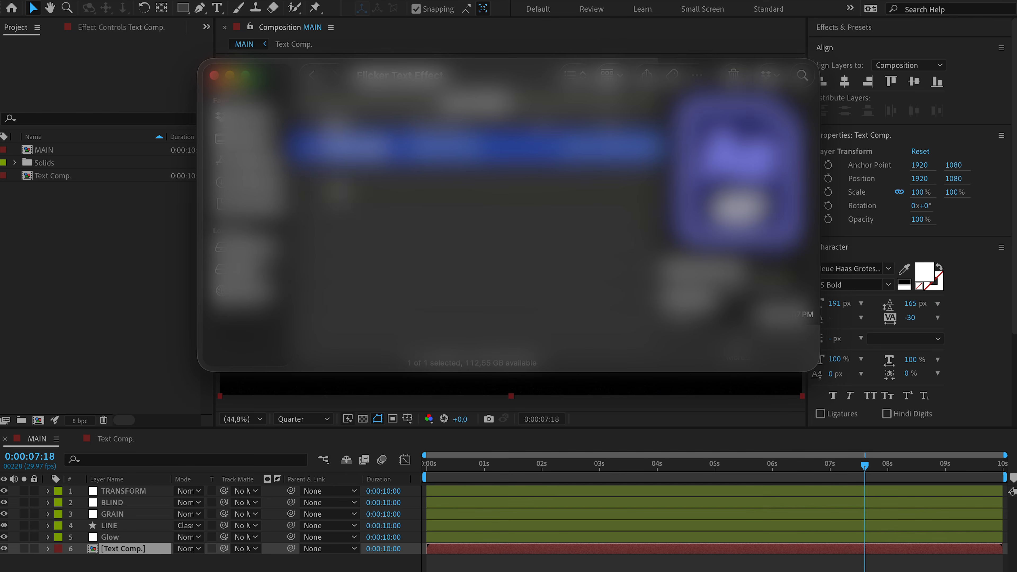
{"action": "left_click", "coordinate": [311, 75]}
{"action": "double_click", "coordinate": [369, 213]}
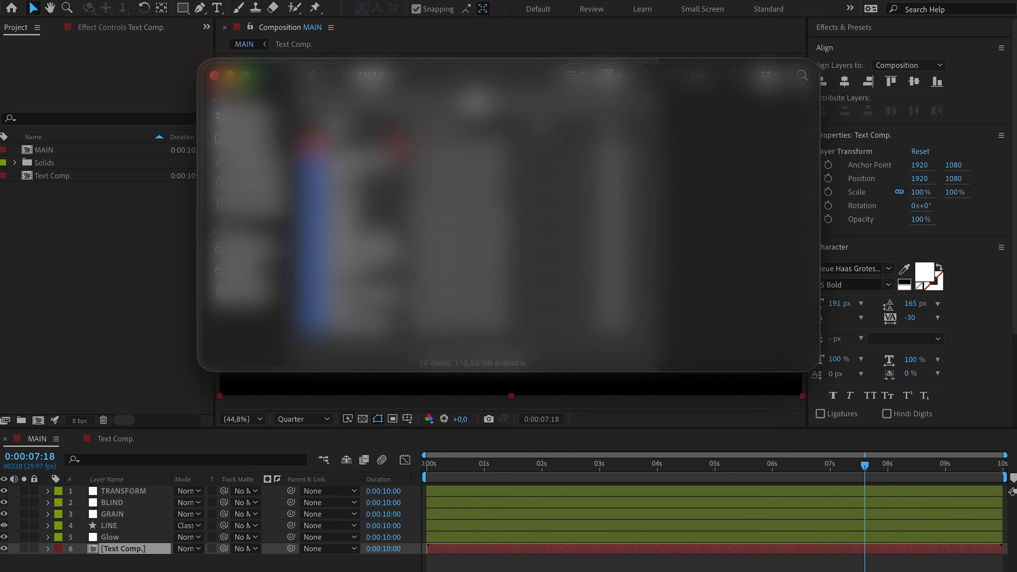
{"action": "double_click", "coordinate": [343, 220]}
{"action": "double_click", "coordinate": [340, 173]}
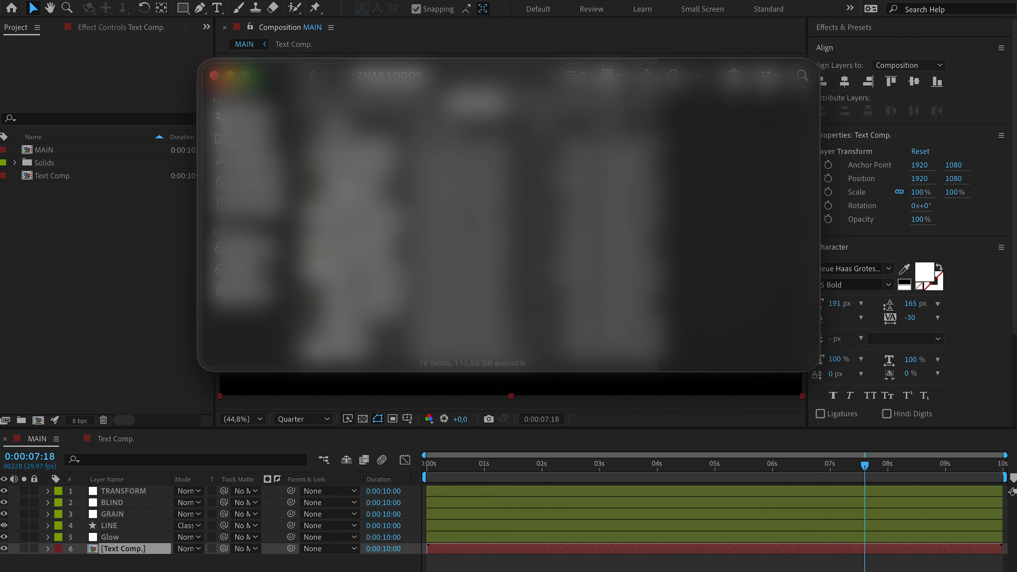
{"action": "left_click", "coordinate": [344, 201]}
{"action": "left_click", "coordinate": [344, 269]}
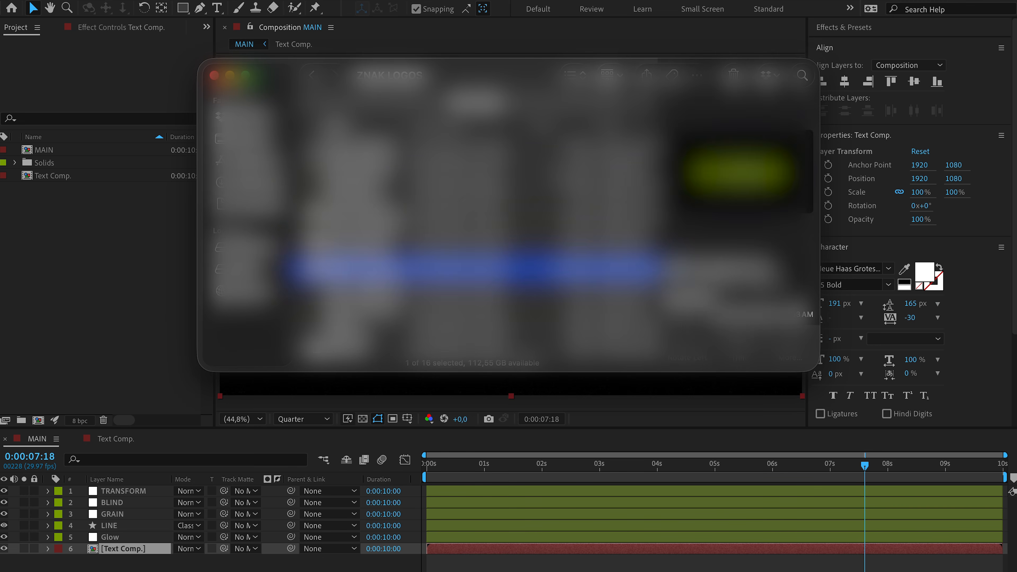
{"action": "left_click", "coordinate": [344, 255]}
{"action": "left_click_drag", "start_coordinate": [5, 256], "coordinate": [5, 257]}
Step: Add Znak TR BIG.png below the text layer in Text Comp. and hide the ANY TEXT HERE layer
{"action": "left_click_drag", "start_coordinate": [63, 189], "coordinate": [138, 558]}
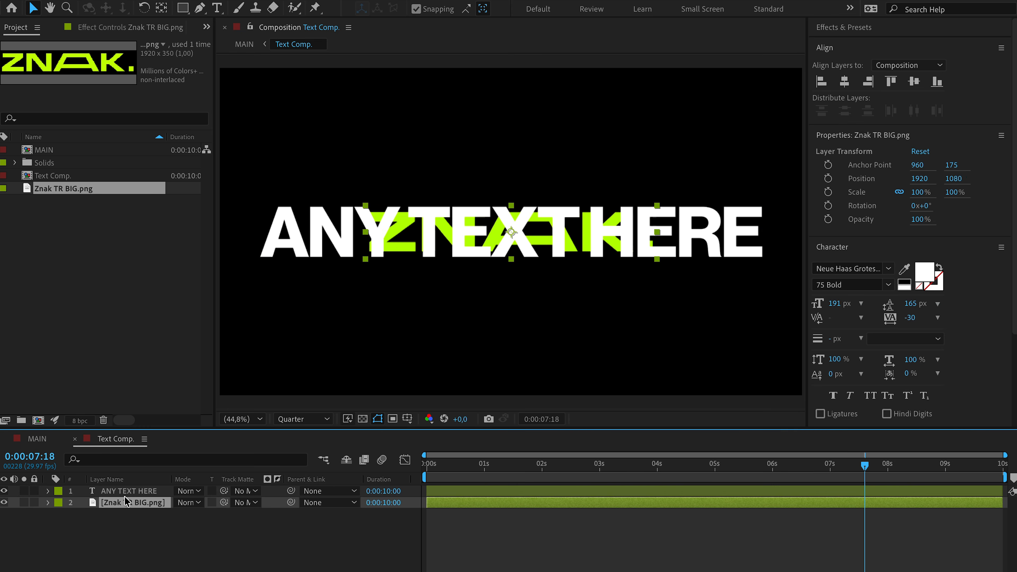
{"action": "left_click", "coordinate": [122, 492]}
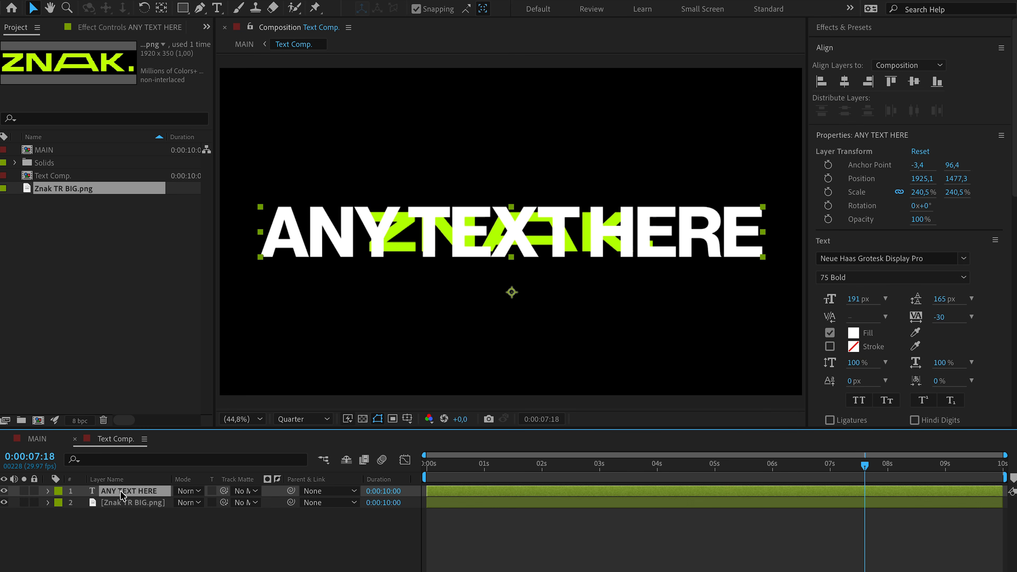
{"action": "left_click", "coordinate": [4, 491]}
Step: Enlarge the logo slightly about its centre in Text Comp. and return to the MAIN composition
{"action": "left_click", "coordinate": [525, 254]}
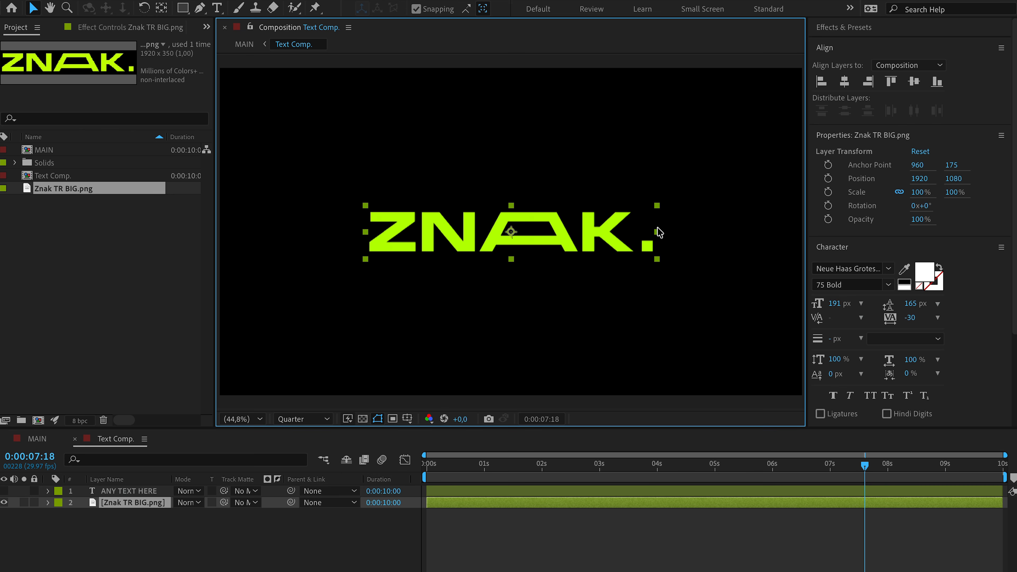
{"action": "left_click_drag", "start_coordinate": [657, 230], "coordinate": [685, 231]}
{"action": "left_click", "coordinate": [38, 438]}
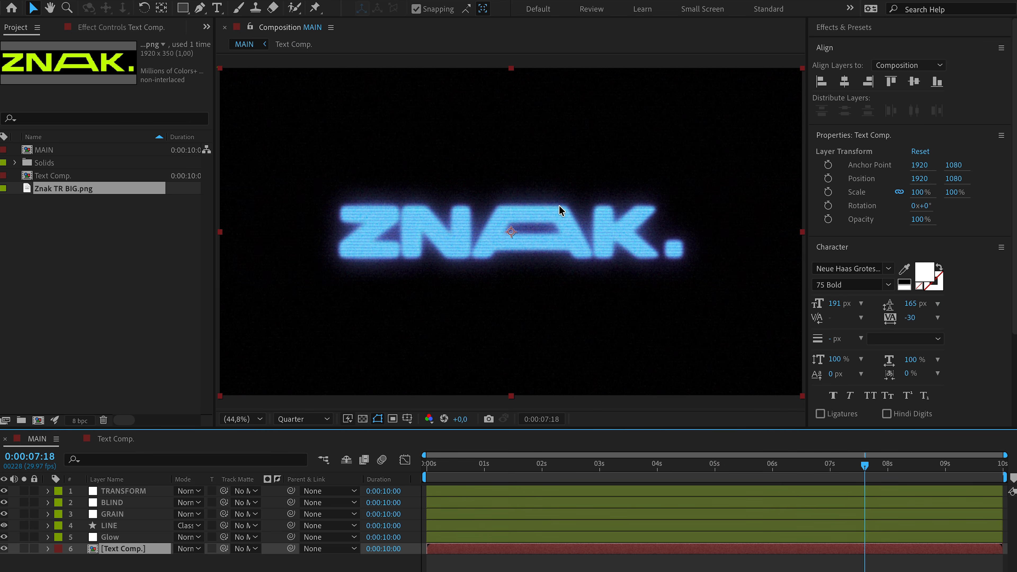
Step: Examine the effect on the logo up close and preview its animation in MAIN
{"action": "scroll", "coordinate": [428, 232], "scroll_direction": "up", "scroll_amount": 3}
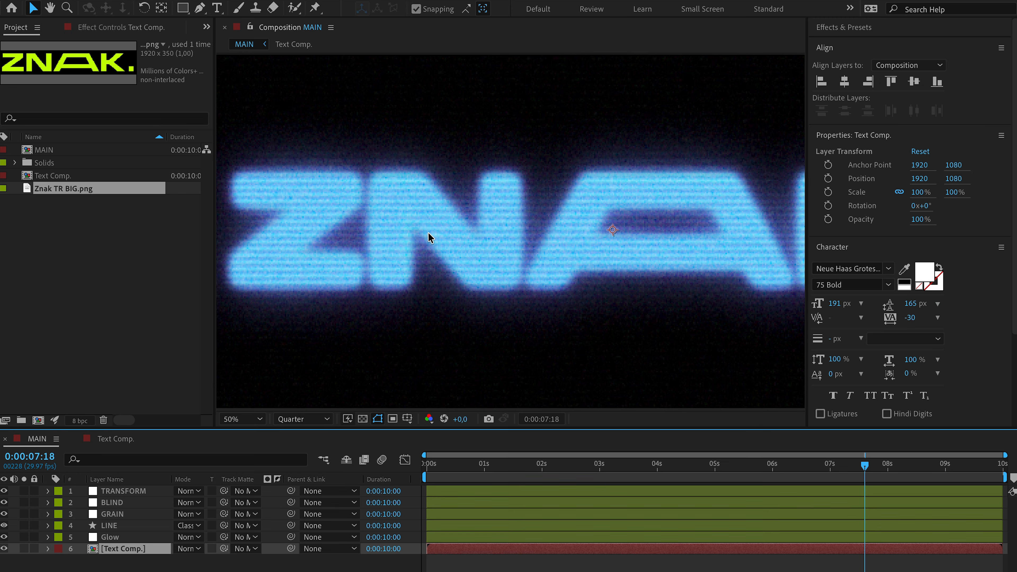
{"action": "scroll", "coordinate": [428, 236], "scroll_direction": "down", "scroll_amount": 2}
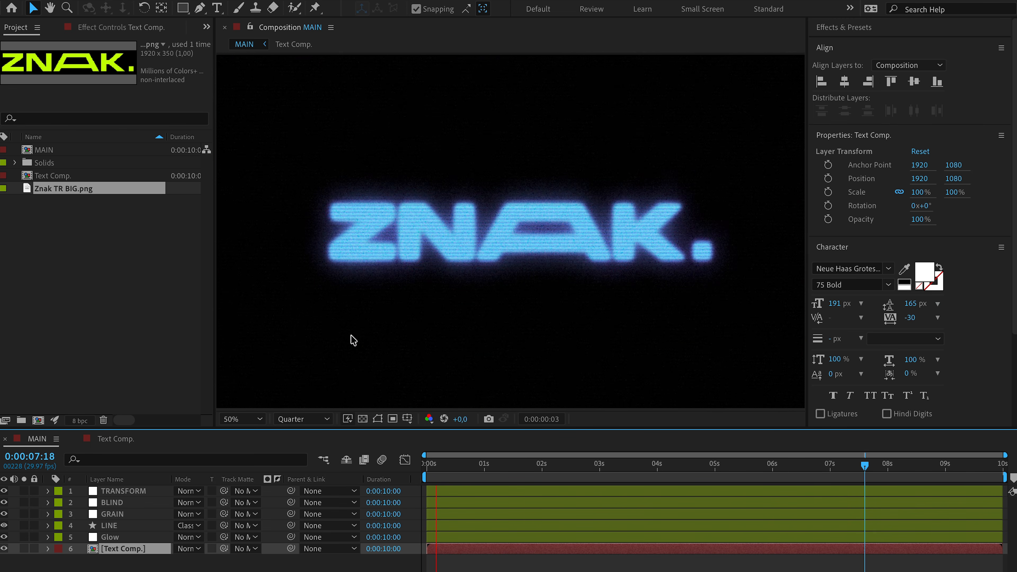
{"action": "key", "text": "space"}
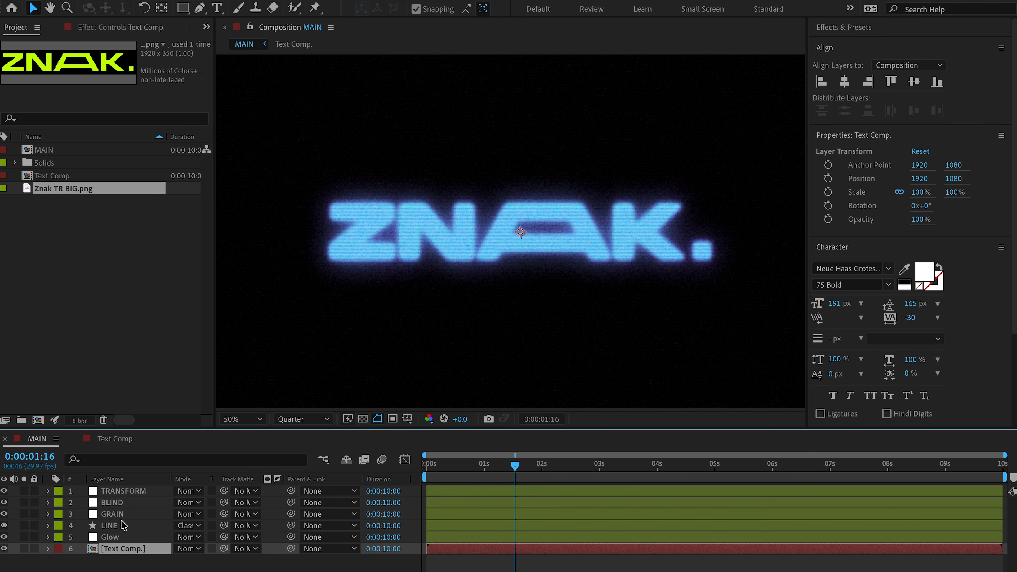
Step: Set the highlights colour of the Glow layer's Tritone effect to white, FFFFFF
{"action": "left_click", "coordinate": [119, 538]}
{"action": "left_click", "coordinate": [92, 26]}
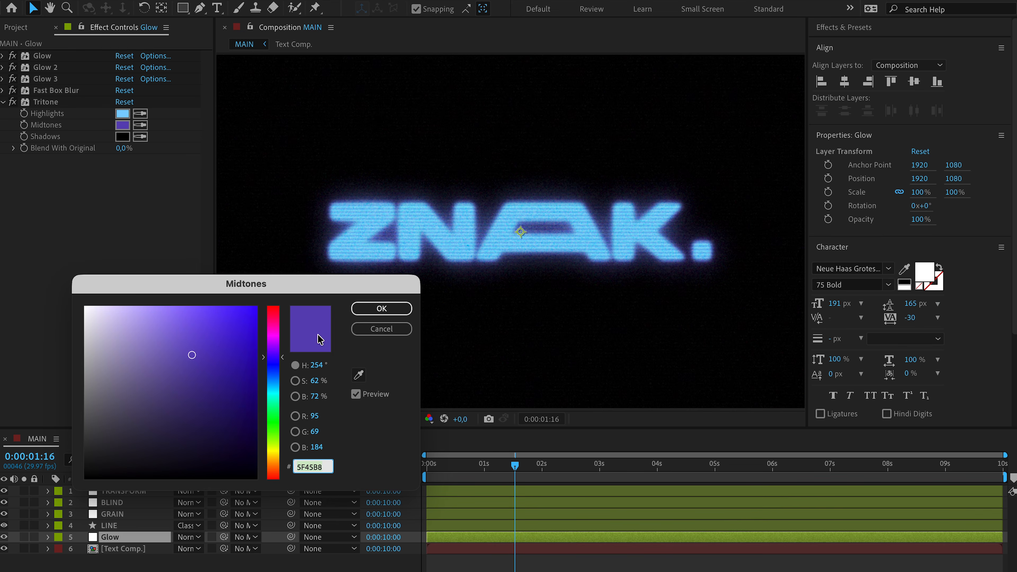
{"action": "left_click", "coordinate": [381, 329]}
{"action": "left_click", "coordinate": [123, 114]}
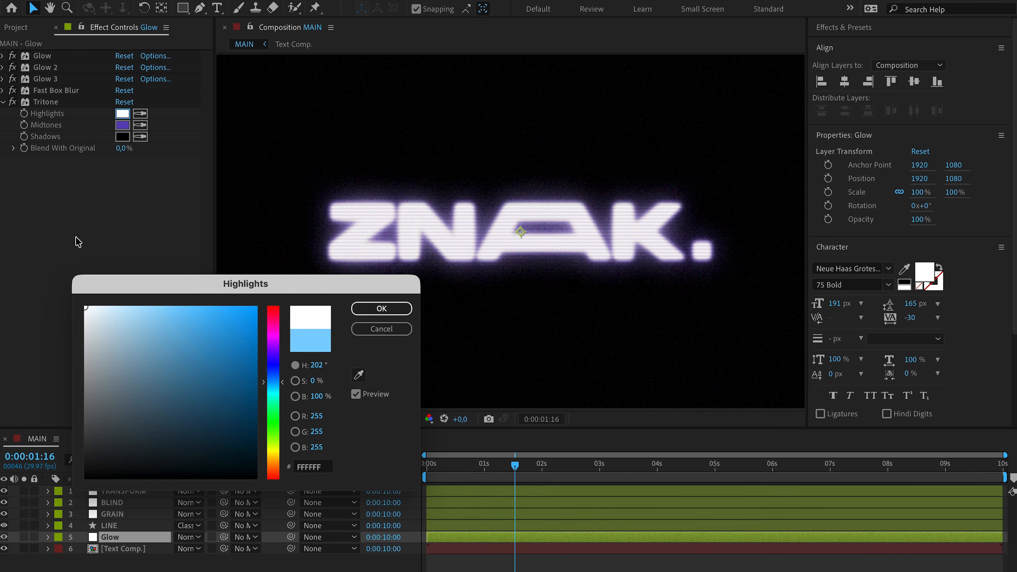
{"action": "left_click", "coordinate": [372, 331]}
Step: Change the Tritone midtones colour to blue 456FB8 and preview the animation from the start
{"action": "left_click", "coordinate": [123, 125]}
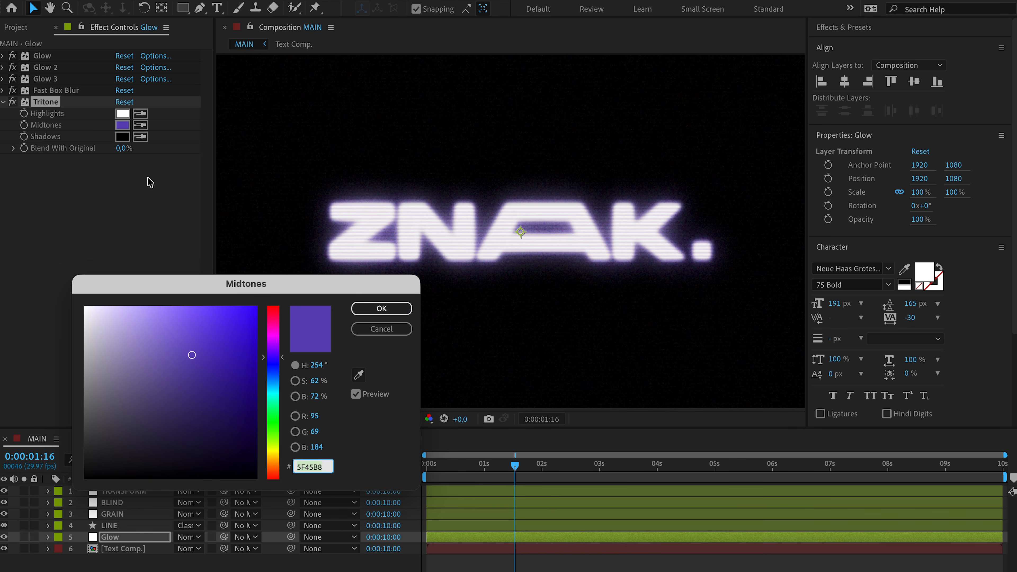
{"action": "left_click_drag", "start_coordinate": [279, 370], "coordinate": [279, 377]}
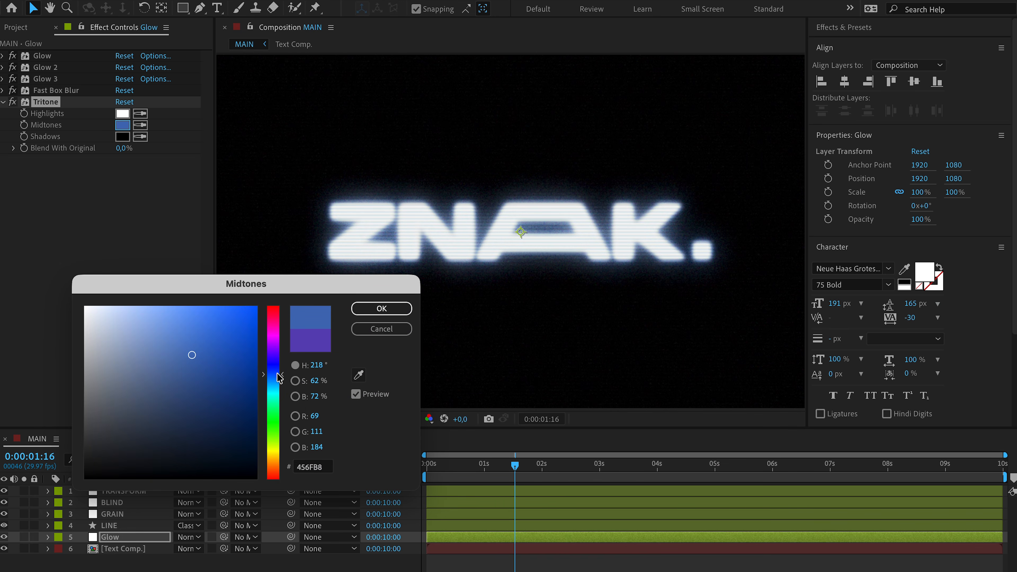
{"action": "left_click", "coordinate": [385, 311]}
{"action": "left_click_drag", "start_coordinate": [470, 469], "coordinate": [365, 470]}
{"action": "key", "text": "space"}
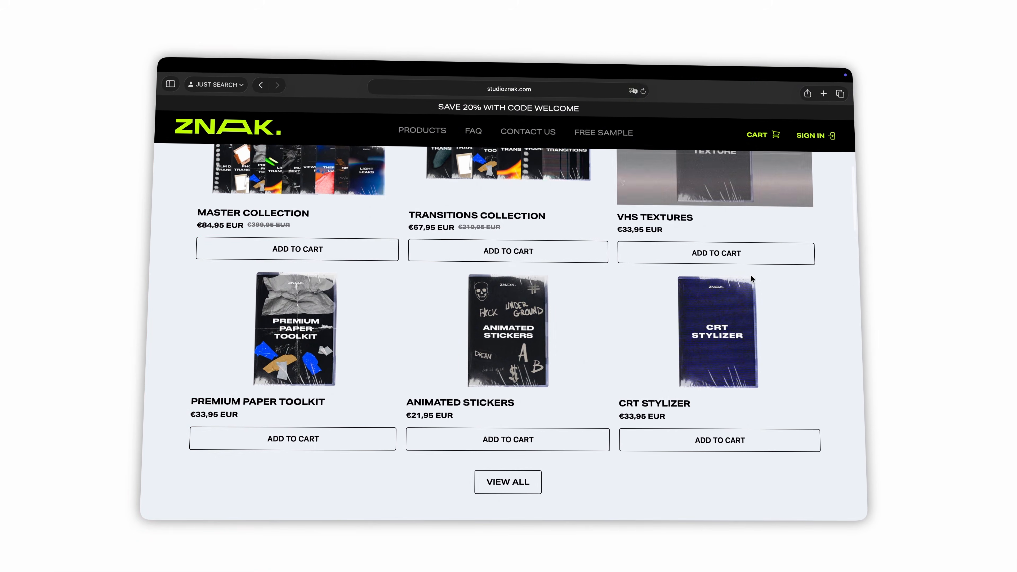
{"action": "left_click", "coordinate": [517, 348]}
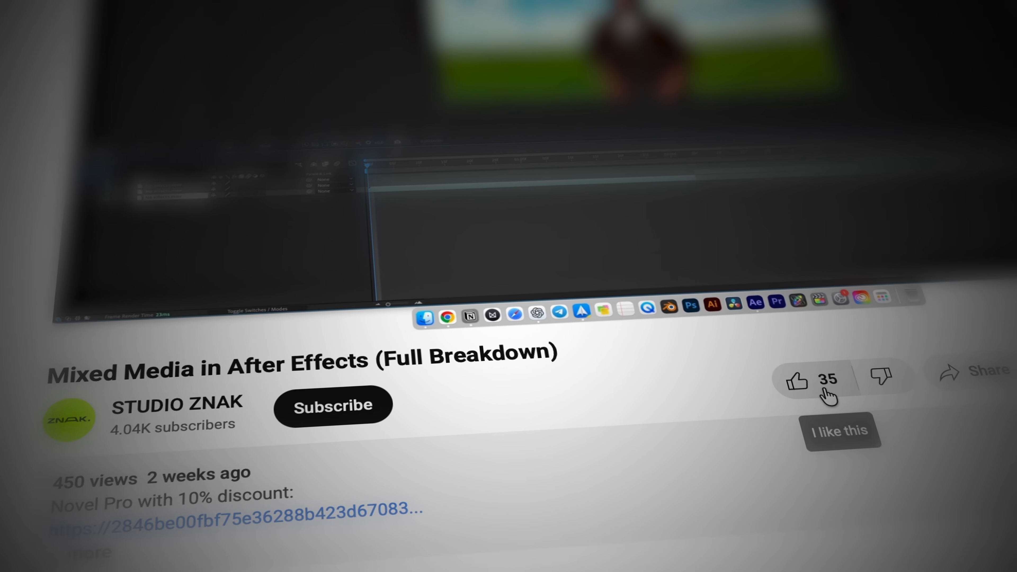
{"action": "left_click", "coordinate": [824, 393]}
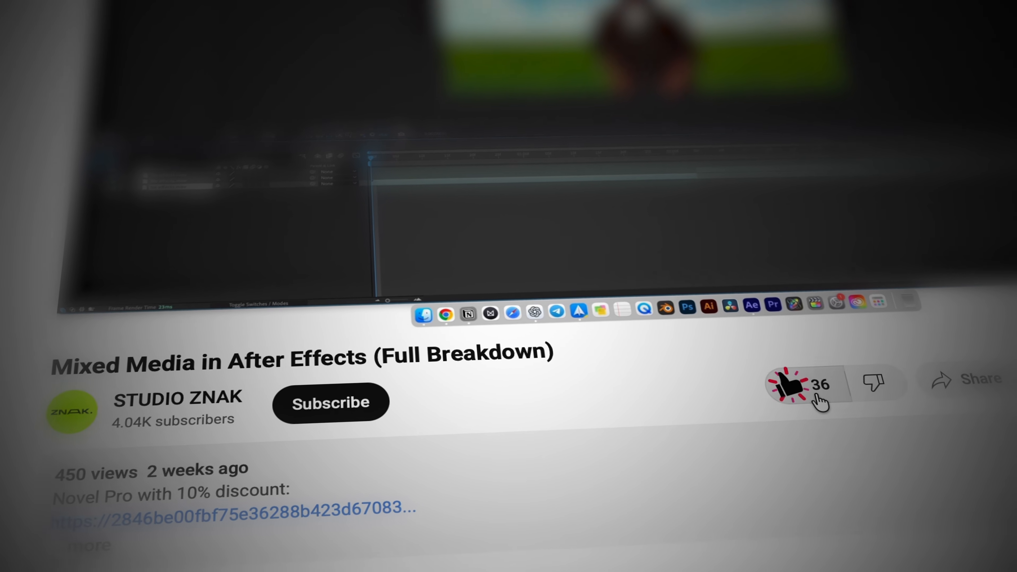
{"action": "left_click", "coordinate": [333, 398]}
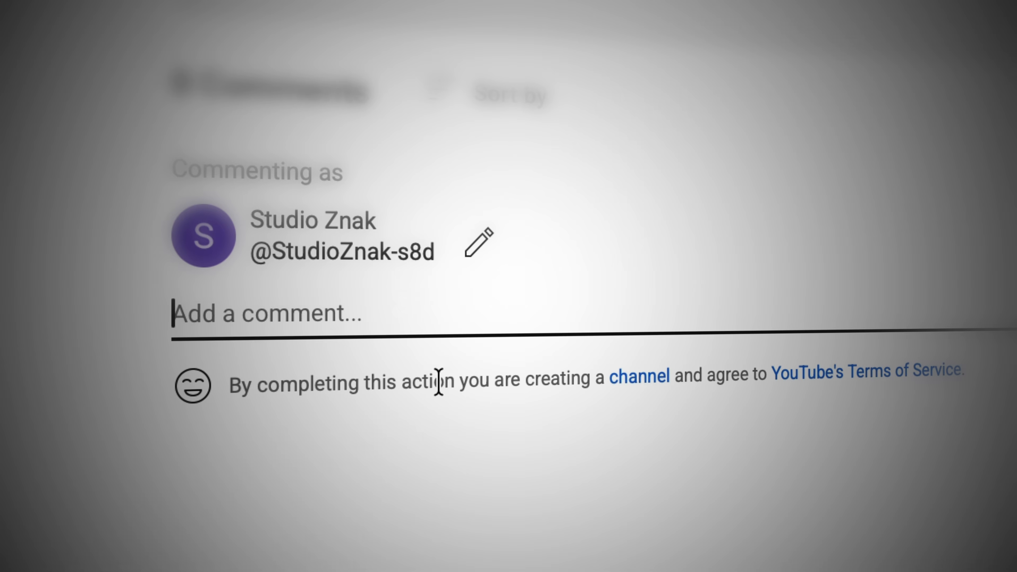
{"action": "type", "text": "Love the result !"}
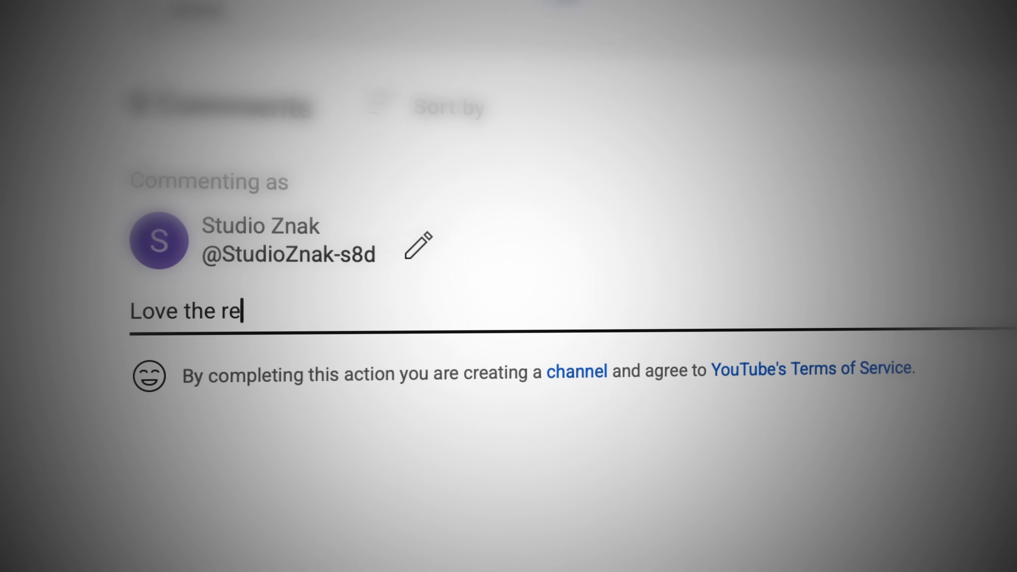